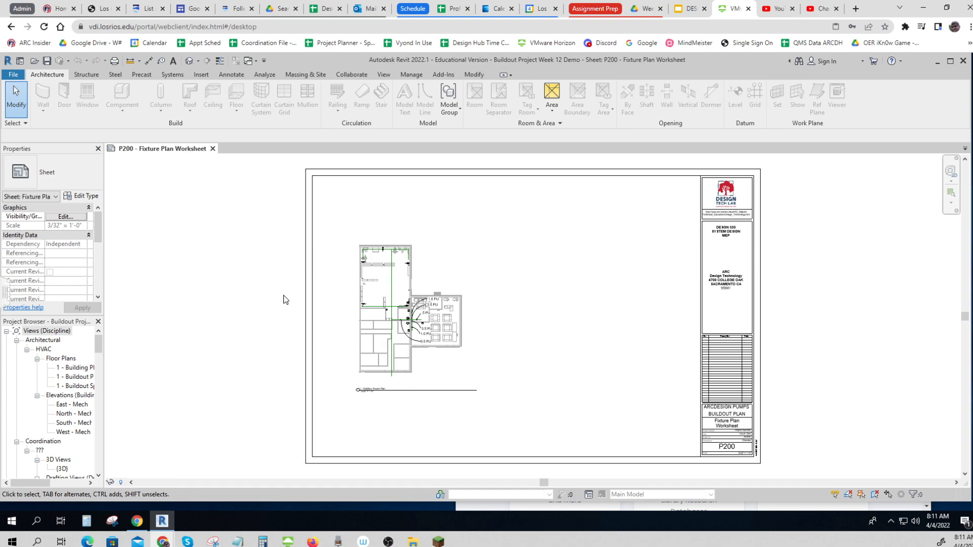
Step: Collapse the Architectural, Coordination and Mechanical view groups and open the Plumbing floor plan 1 - Buildout Fixture Plan
scroll(286, 299, "up", 2)
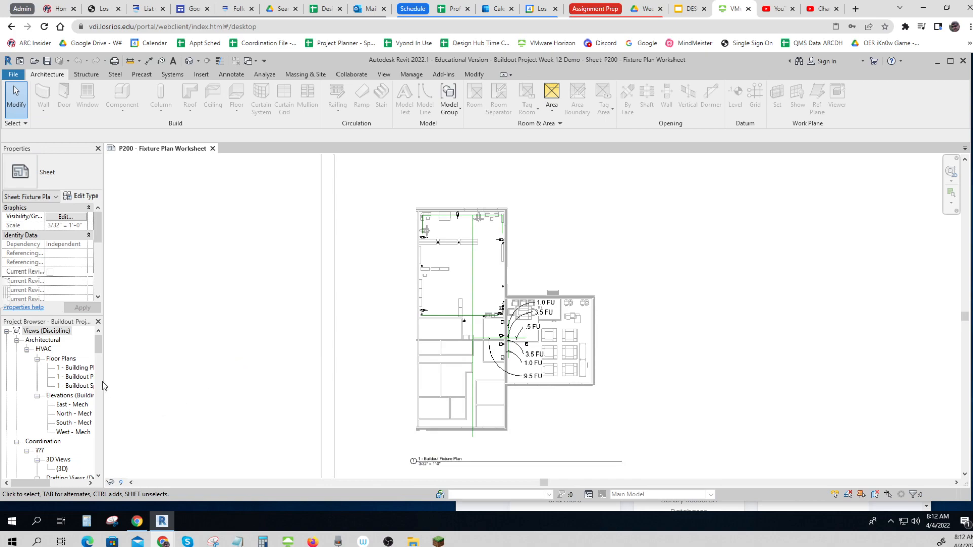
left_click(17, 341)
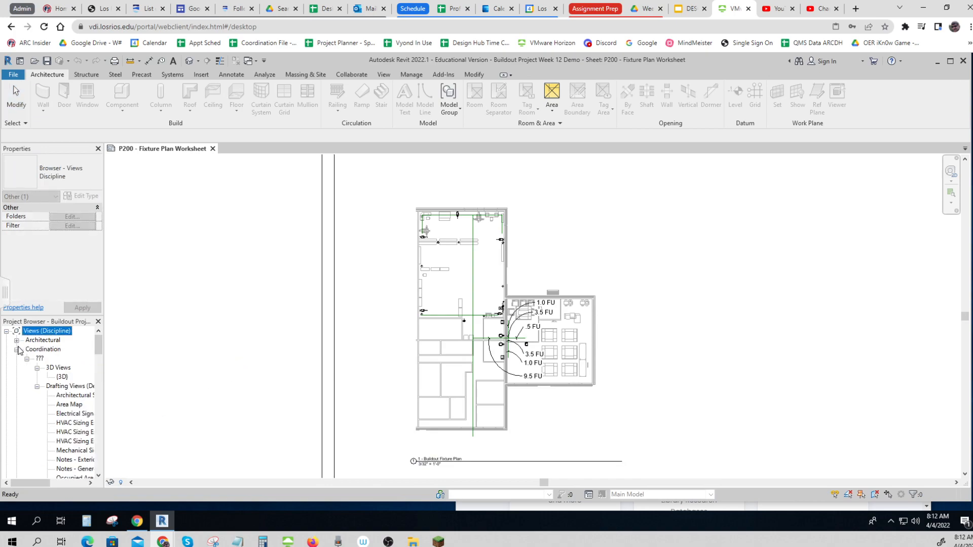
left_click(17, 350)
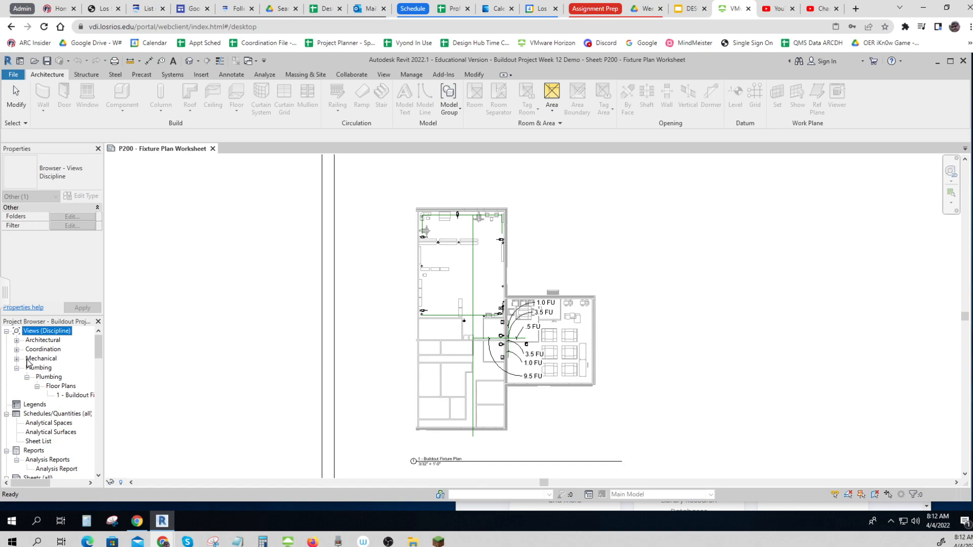
left_click(16, 359)
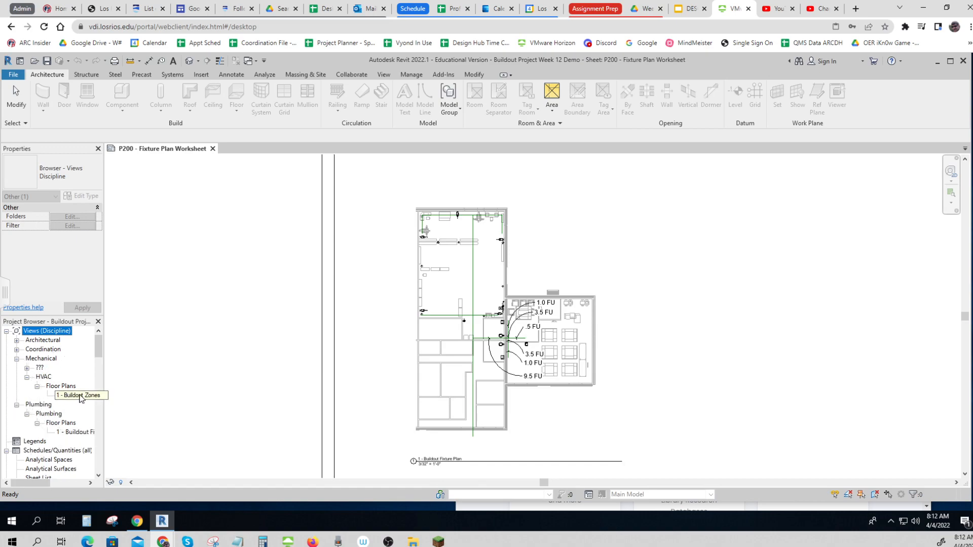
key("ctrl")
key("ctrl")
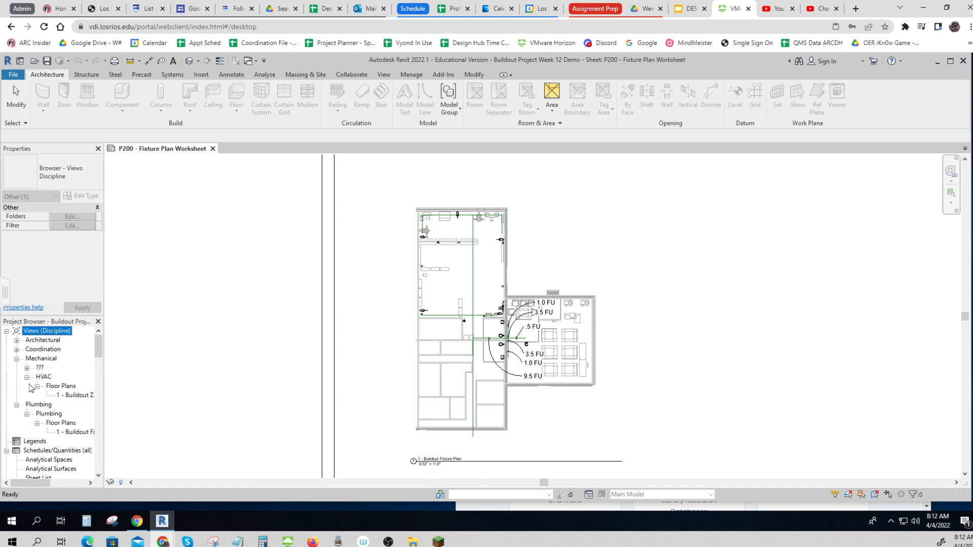
left_click(17, 359)
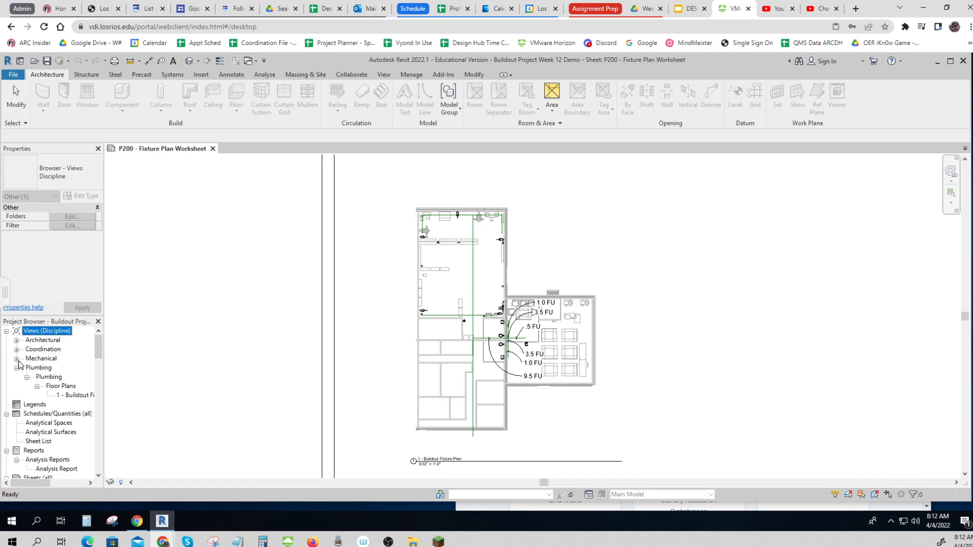
double_click(78, 396)
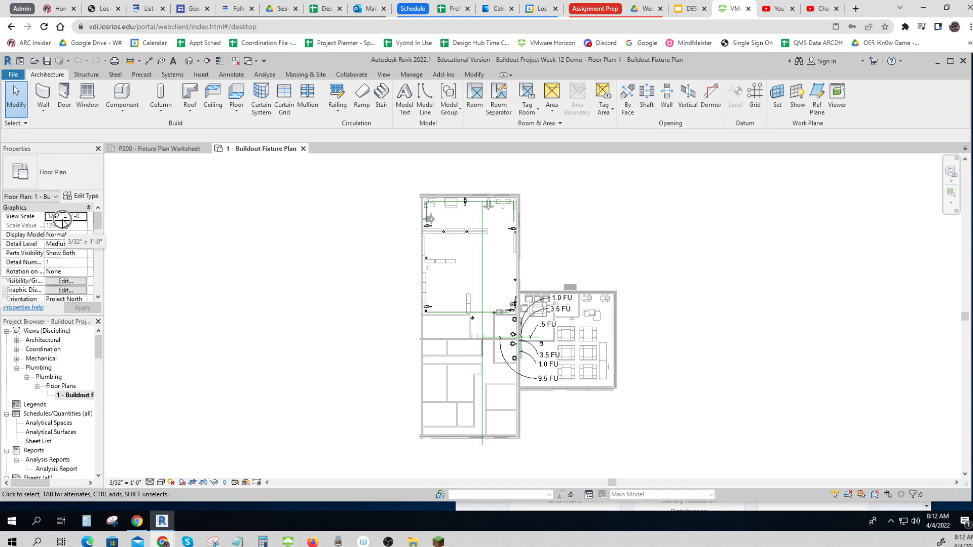
Step: Review the Pipes category and its subcategories in the floor plan's visibility/graphic overrides, leaving the settings as they are
left_click(97, 297)
left_click(98, 297)
left_click(97, 297)
left_click(69, 256)
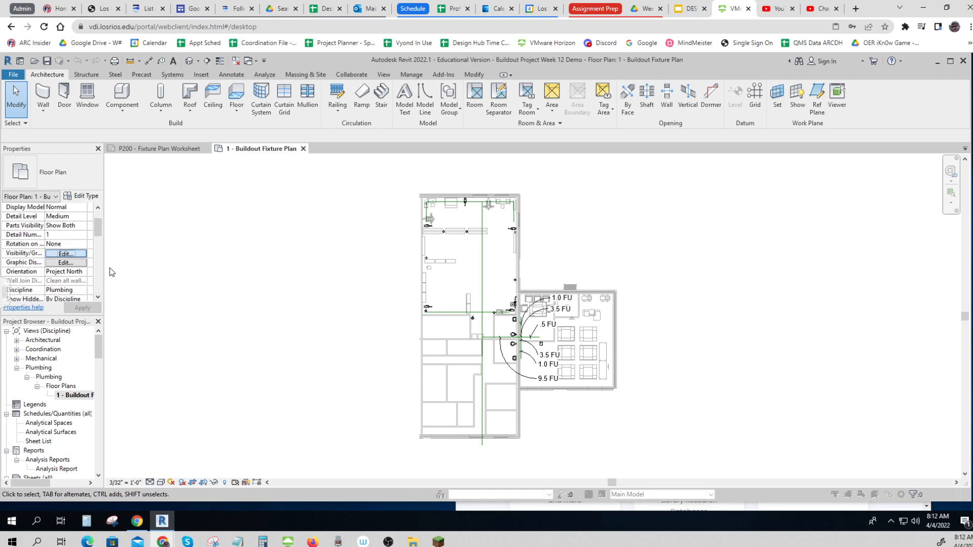
scroll(351, 315, "down", 3)
scroll(352, 315, "down", 8)
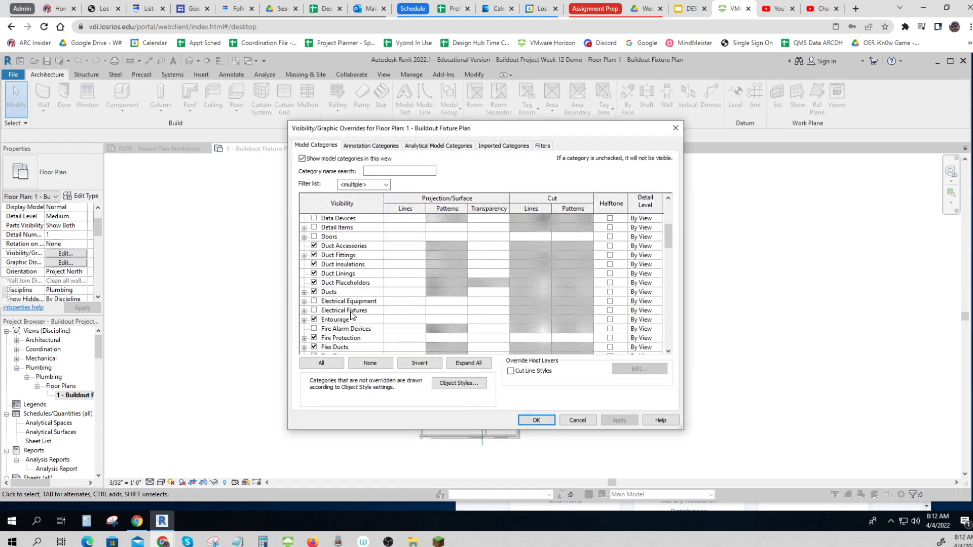
scroll(351, 314, "down", 4)
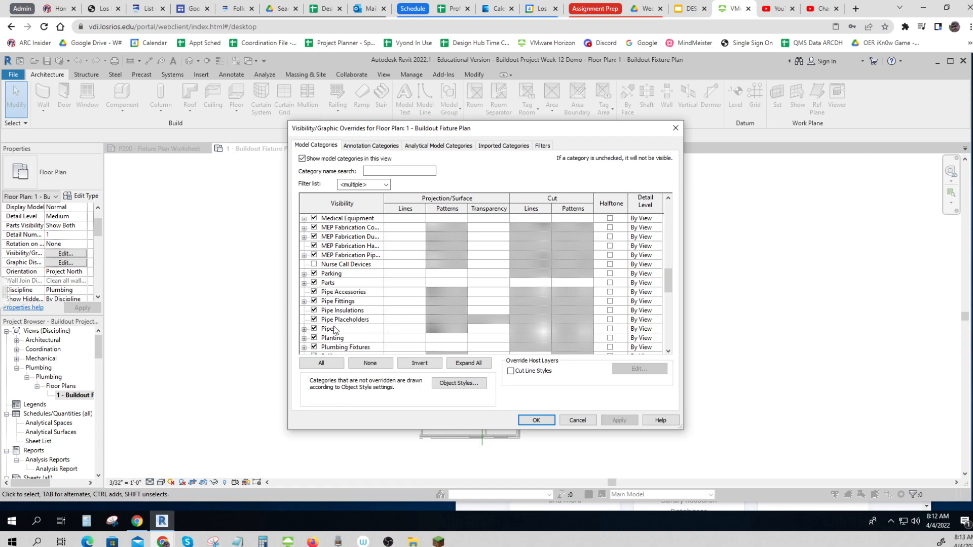
left_click(305, 329)
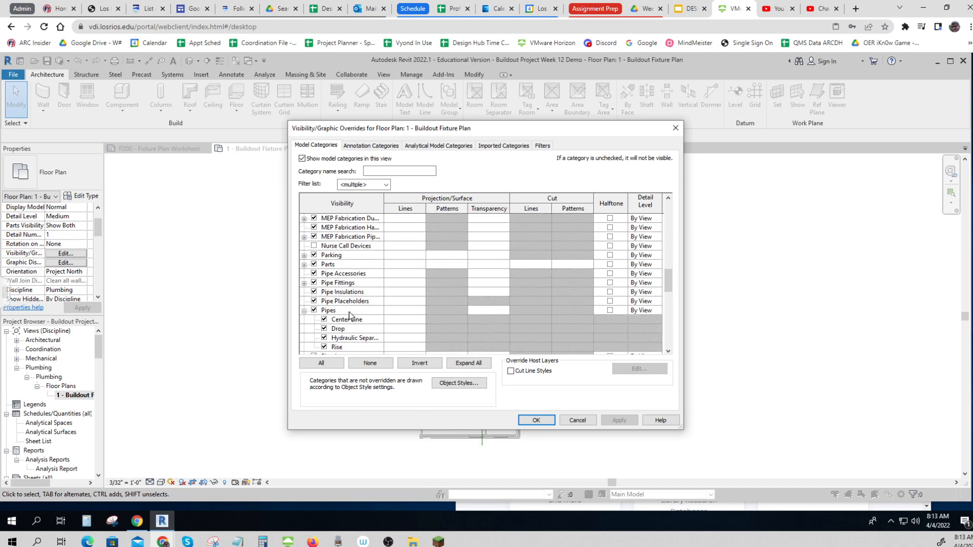
scroll(349, 327, "down", 1)
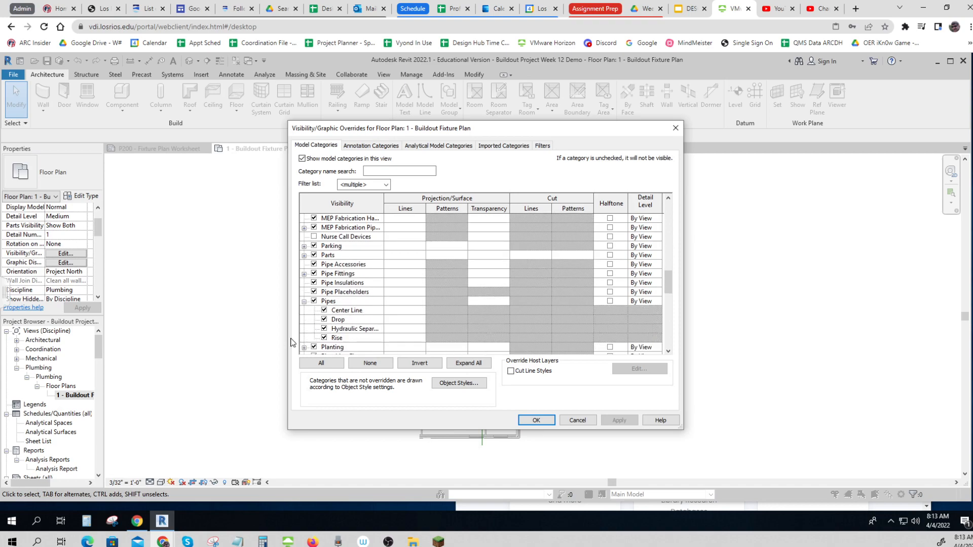
left_click(304, 301)
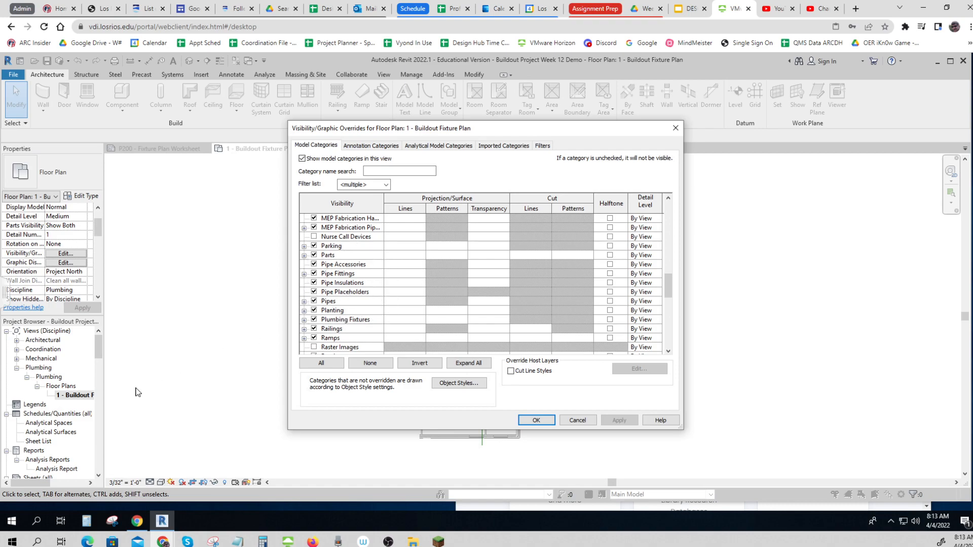
left_click(676, 129)
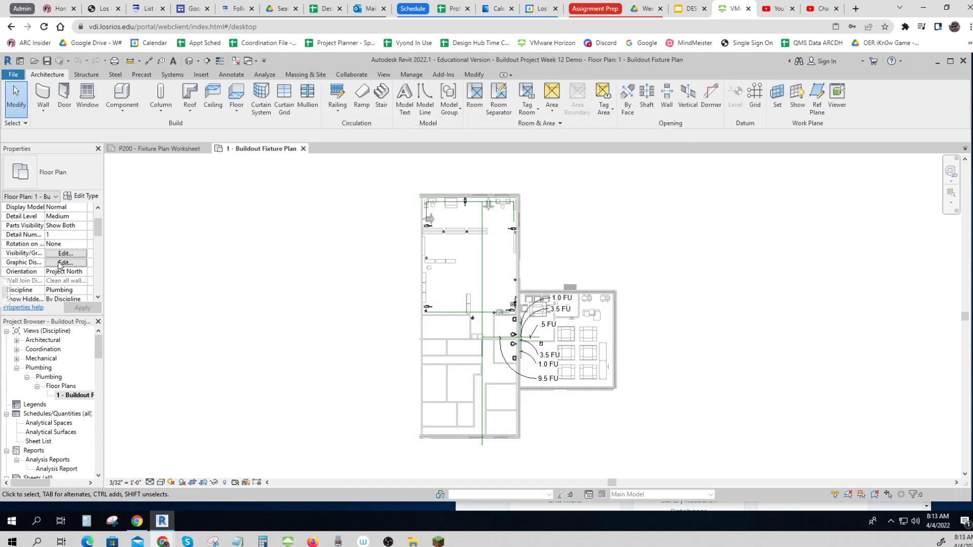
Step: Check the Discipline and Sub-Discipline options in the fixture plan's view properties
left_click(99, 297)
left_click(99, 297)
left_click(99, 297)
left_click(98, 297)
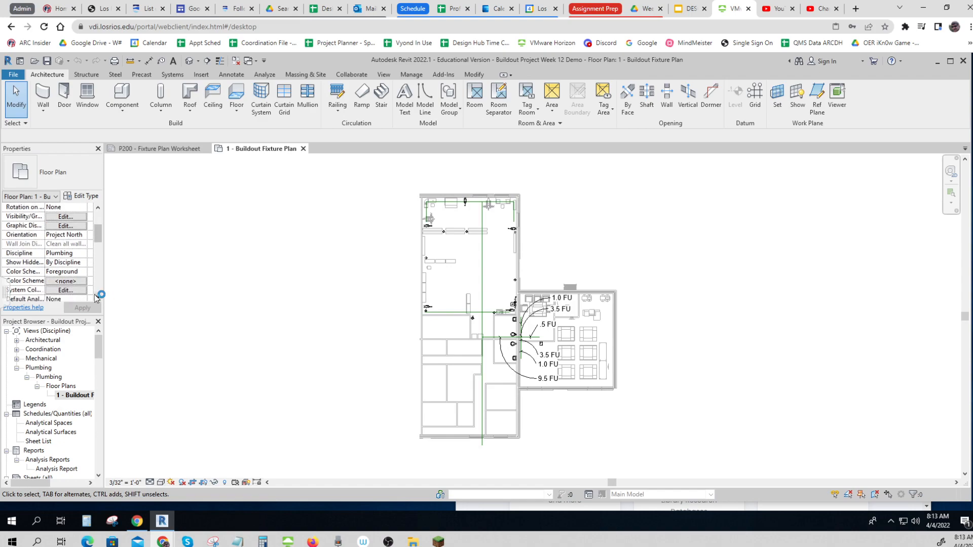
left_click(83, 254)
left_click(151, 279)
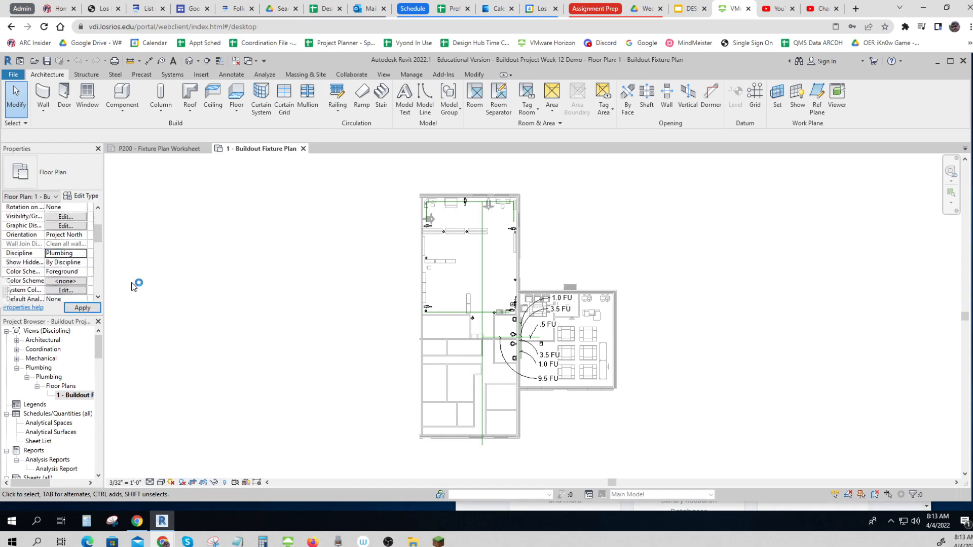
left_click(98, 298)
left_click(98, 297)
left_click(98, 297)
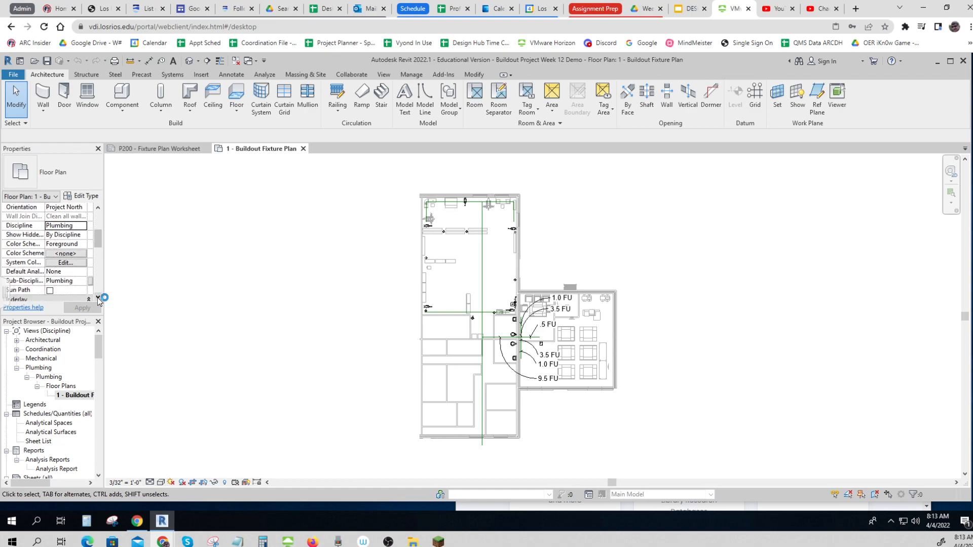
left_click(82, 281)
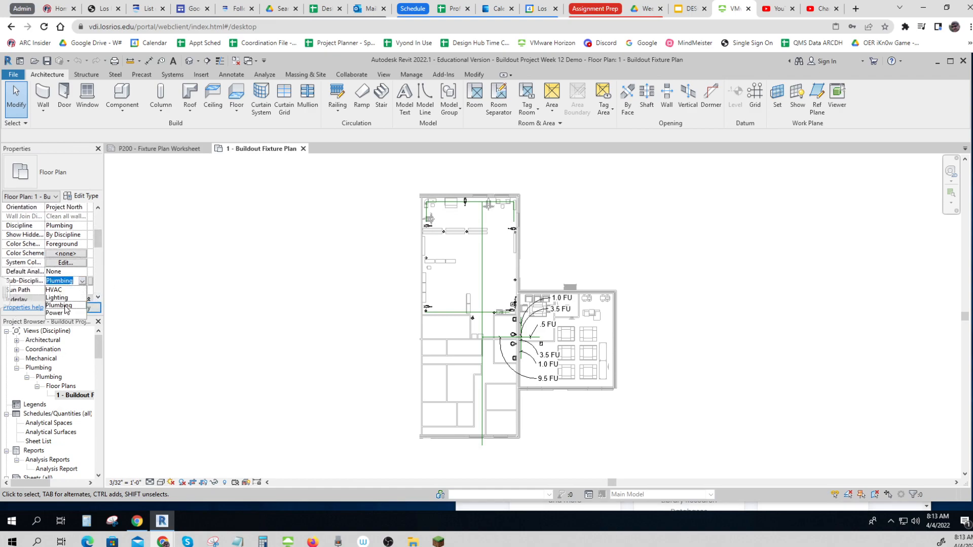
left_click(157, 303)
Step: Inspect the fixture plan's view range, including its cut plane offset, and close it without changes
left_click(98, 297)
left_click(98, 297)
left_click(98, 297)
left_click(99, 298)
left_click(98, 298)
left_click(98, 297)
left_click(98, 298)
left_click(99, 298)
left_click(98, 298)
left_click(98, 298)
left_click(99, 298)
left_click(99, 298)
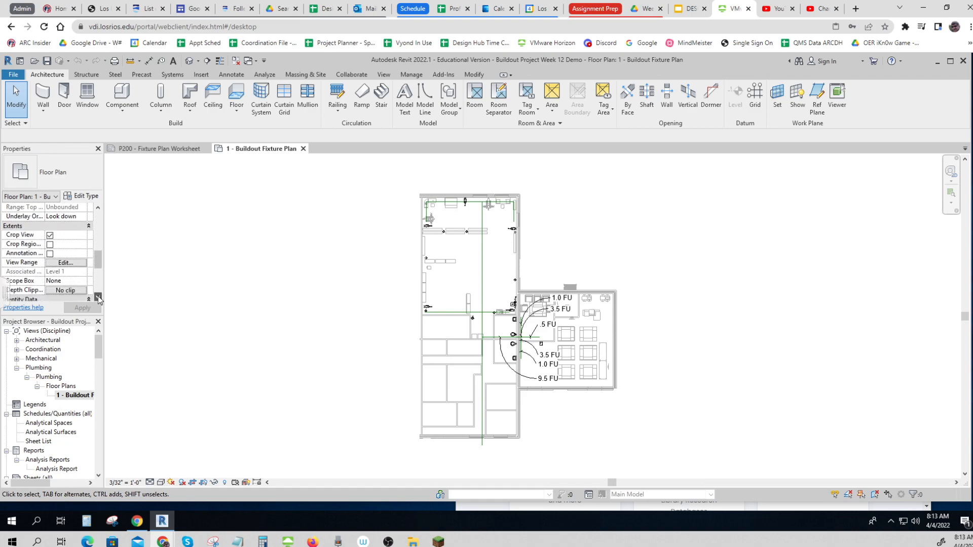
left_click(65, 263)
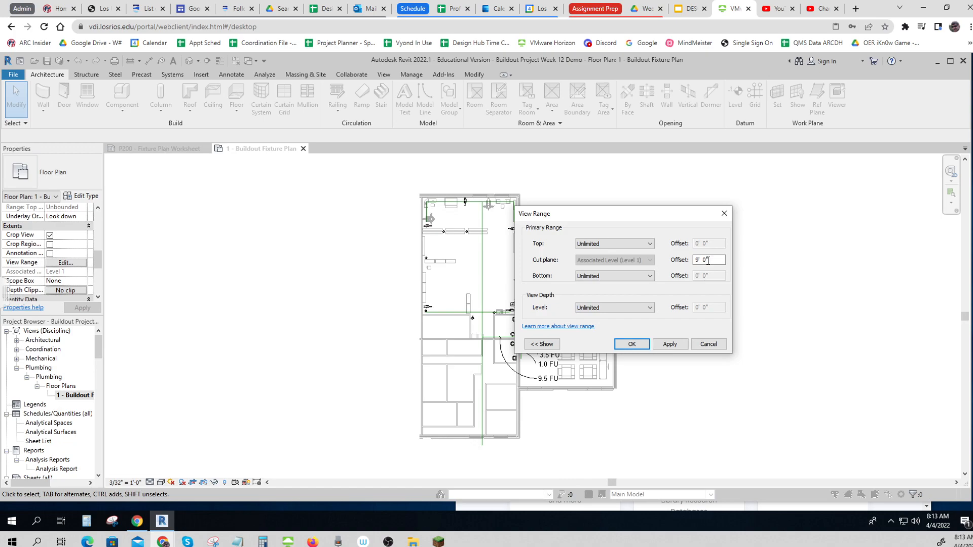
left_click(708, 345)
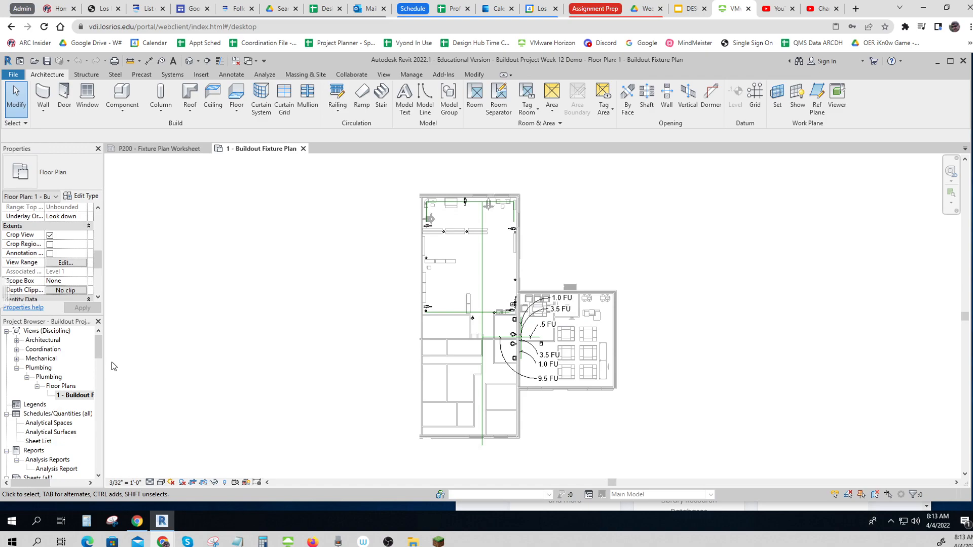
Step: Review the remaining view properties of the fixture plan through its identity data and phasing settings
left_click(98, 298)
left_click(98, 298)
left_click(99, 298)
left_click(98, 298)
left_click(98, 298)
left_click(99, 298)
left_click(99, 297)
left_click(99, 298)
left_click(99, 297)
left_click(98, 297)
left_click(98, 297)
left_click(98, 298)
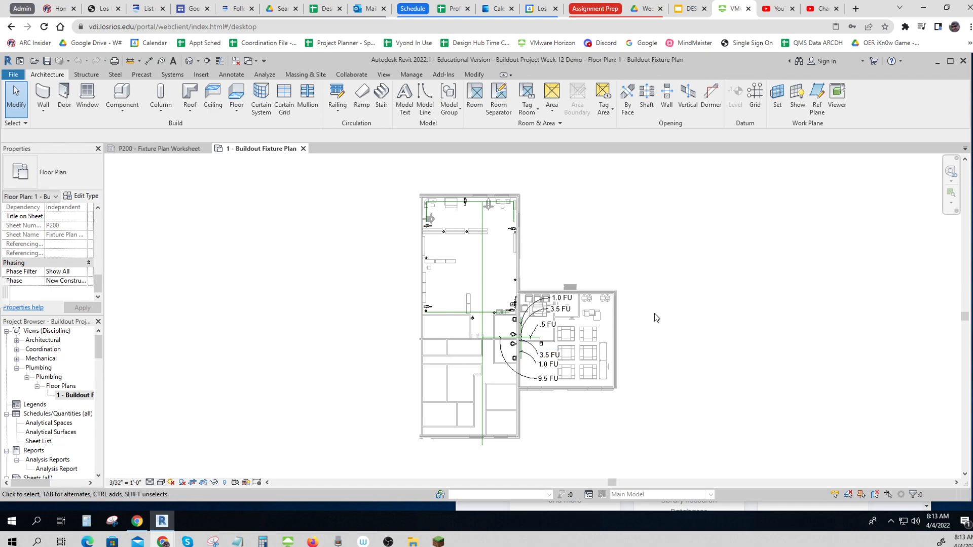
Step: Examine the plumbing fixtures on the plan, including the restroom water closets, emergency eye wash and water softener
scroll(655, 313, "up", 2)
middle_click_drag(655, 315, 707, 360)
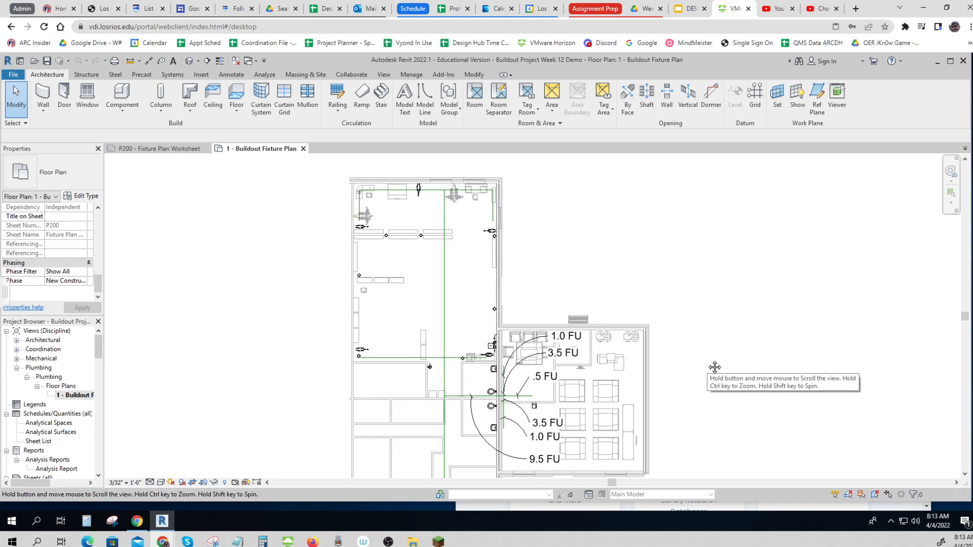
key("ctrl")
key("ctrl")
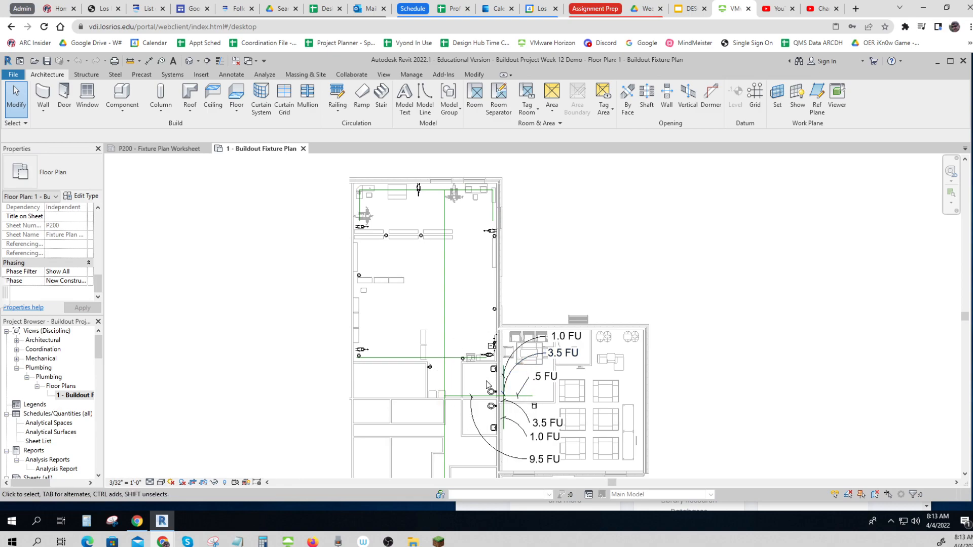
key("ctrl")
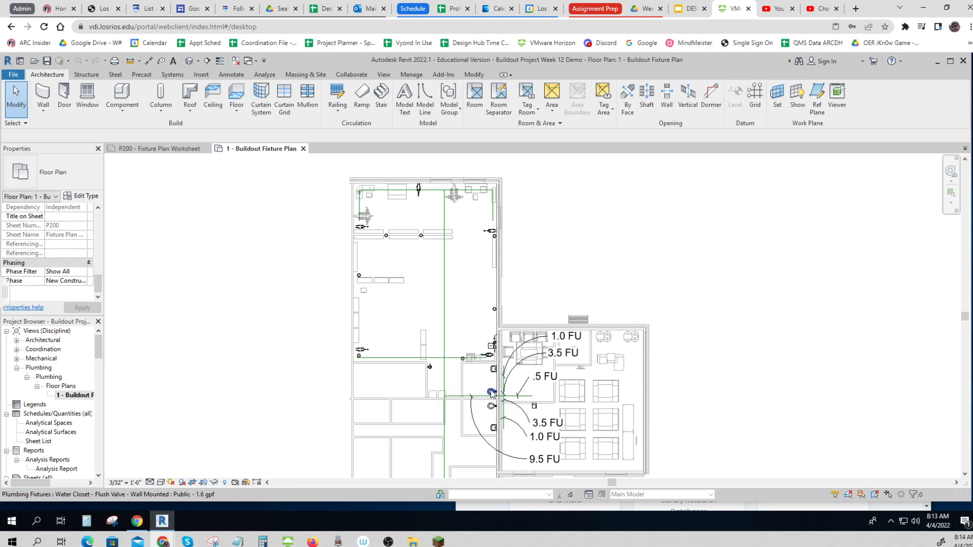
key("ctrl")
key("ctrl")
key("ctrl")
key("ctrl")
key("ctrl")
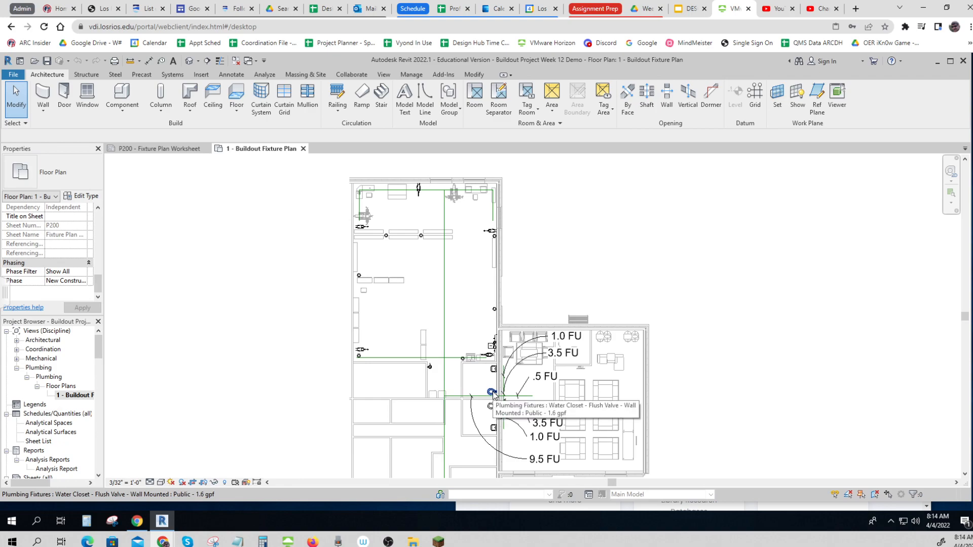
key("ctrl")
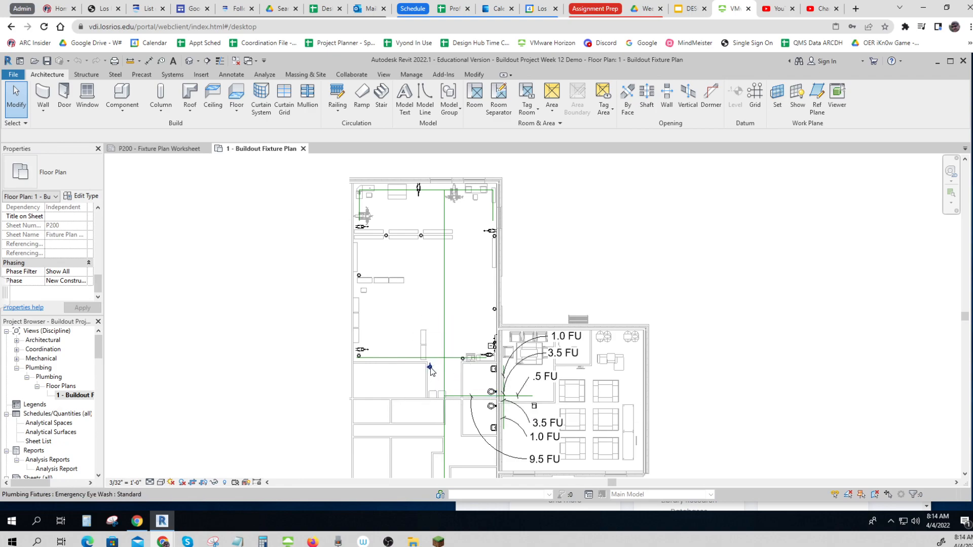
key("ctrl")
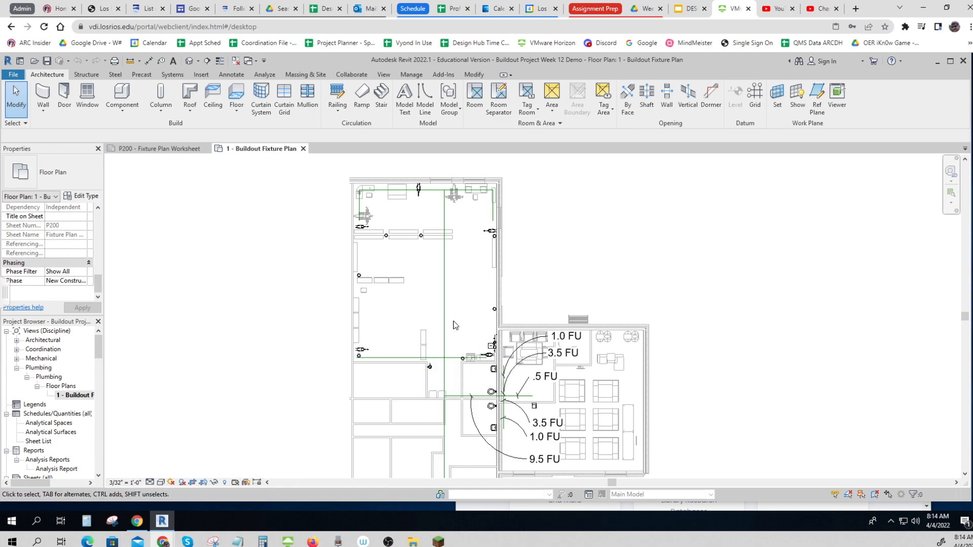
key("ctrl")
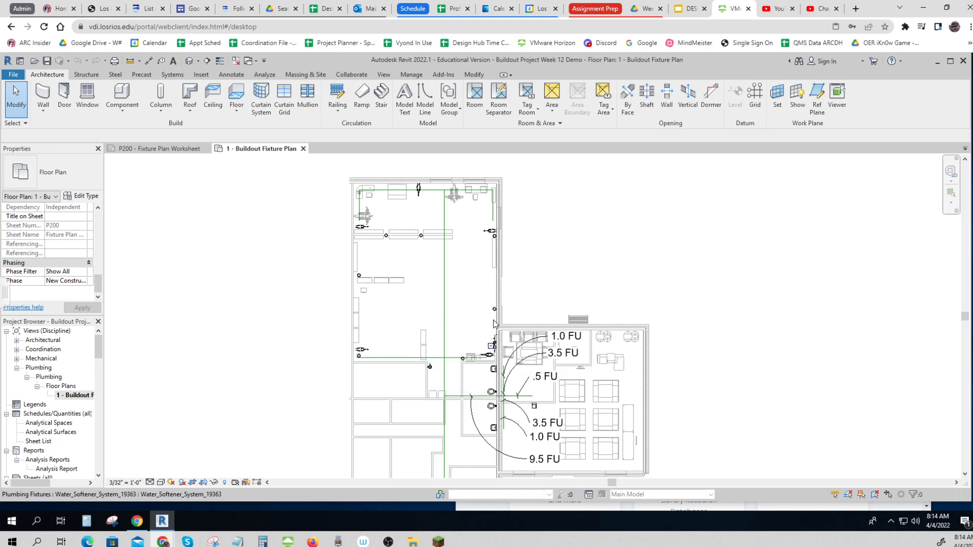
key("ctrl")
key("ctrl")
key("ctrl")
key("ctrl")
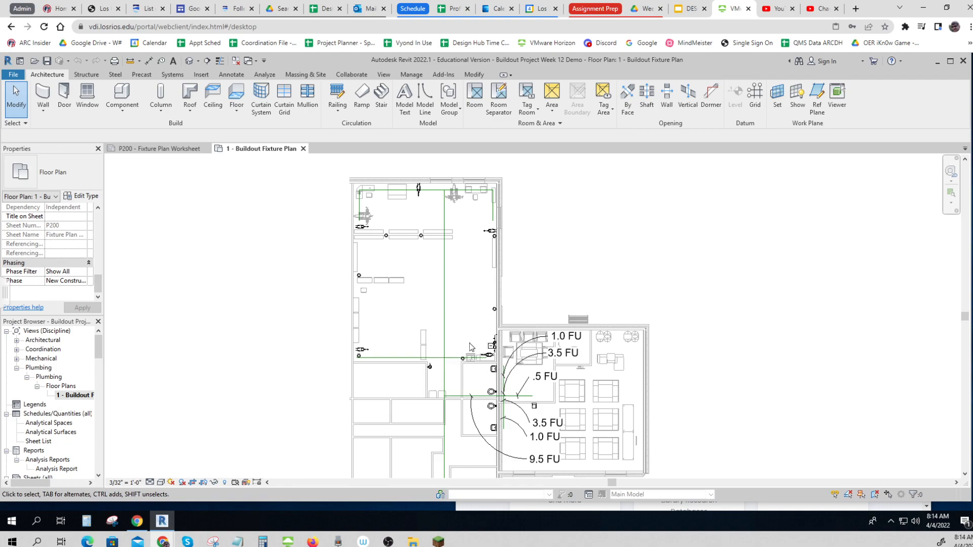
key("ctrl")
key("ctrl")
key("ctrl")
Step: Examine the drinking fountain and the pipe placeholder line along the wall beside the eye wash room
middle_click_drag(538, 411, 583, 352)
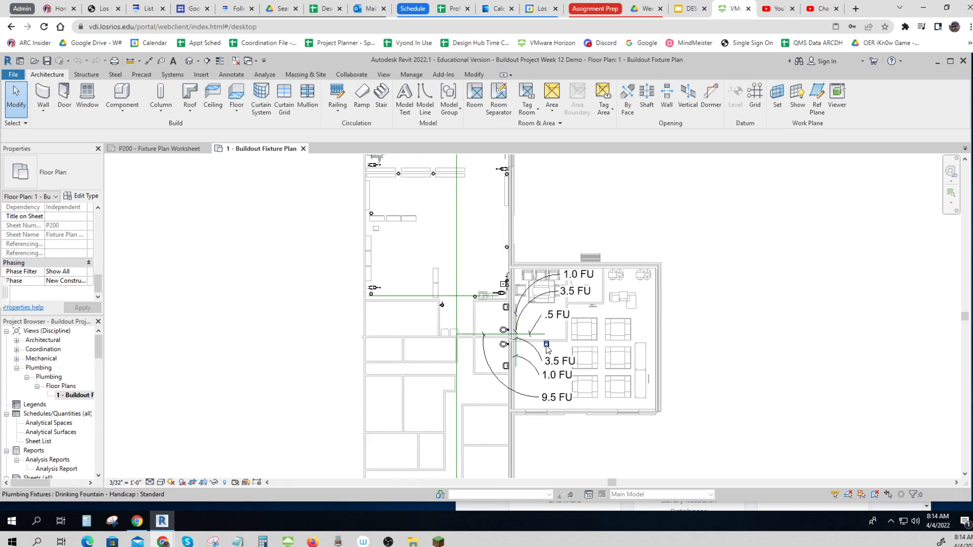
key("ctrl")
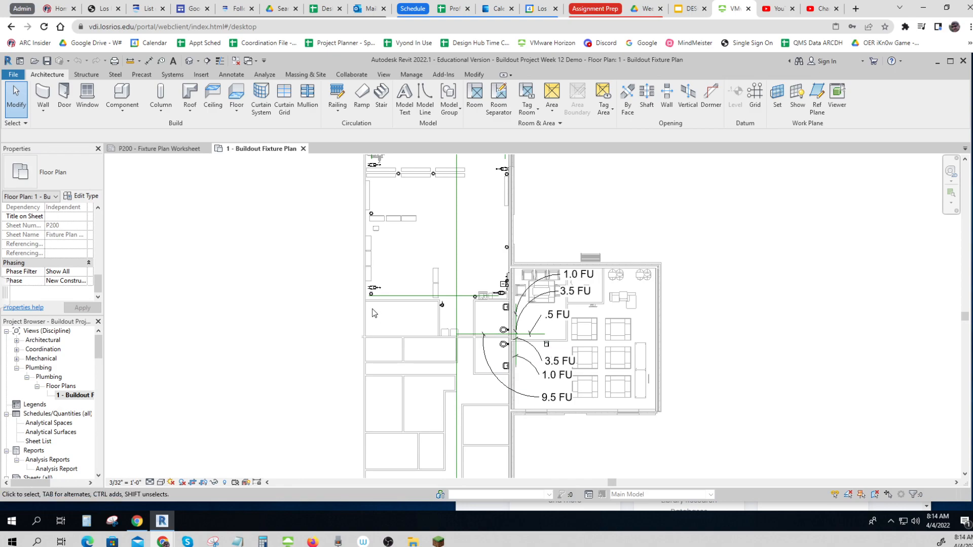
key("ctrl")
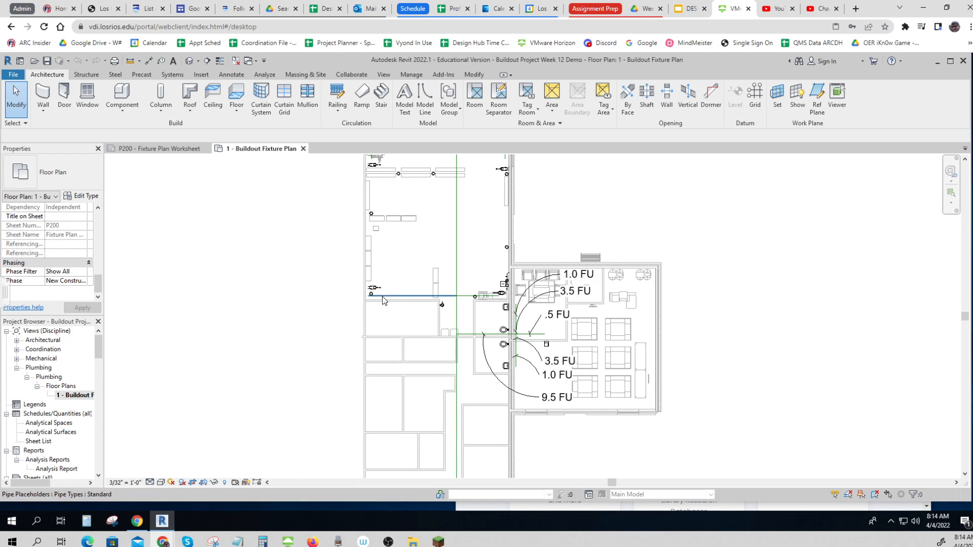
scroll(405, 308, "up", 2)
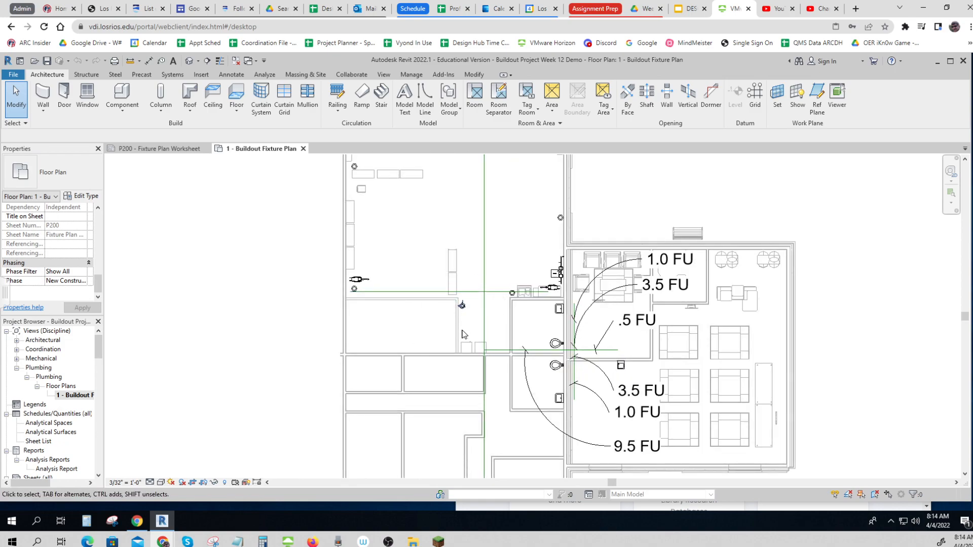
left_click(413, 330)
key("ctrl")
key("ctrl")
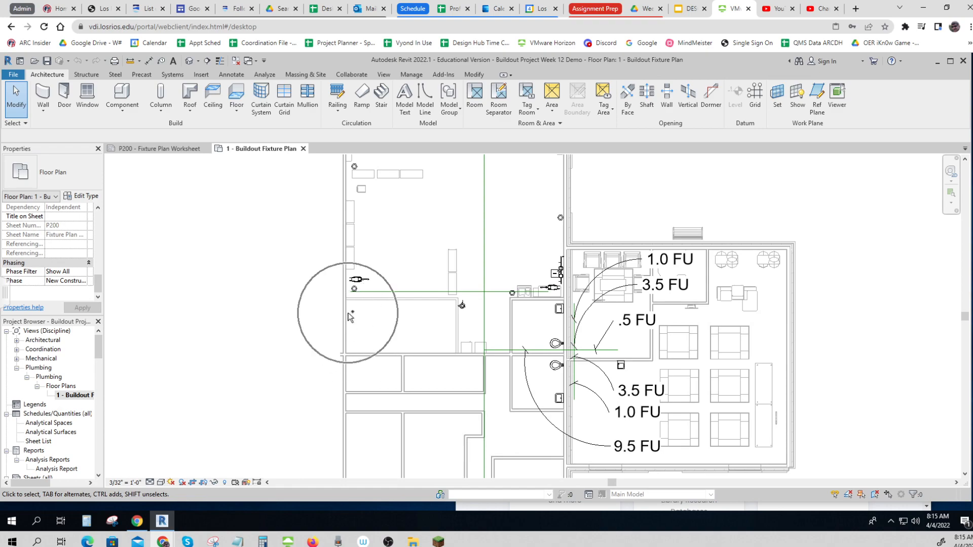
Step: Examine the horizontal pipe placeholder run, the rooms below it and the fixture plan's graphics properties
key("ctrl")
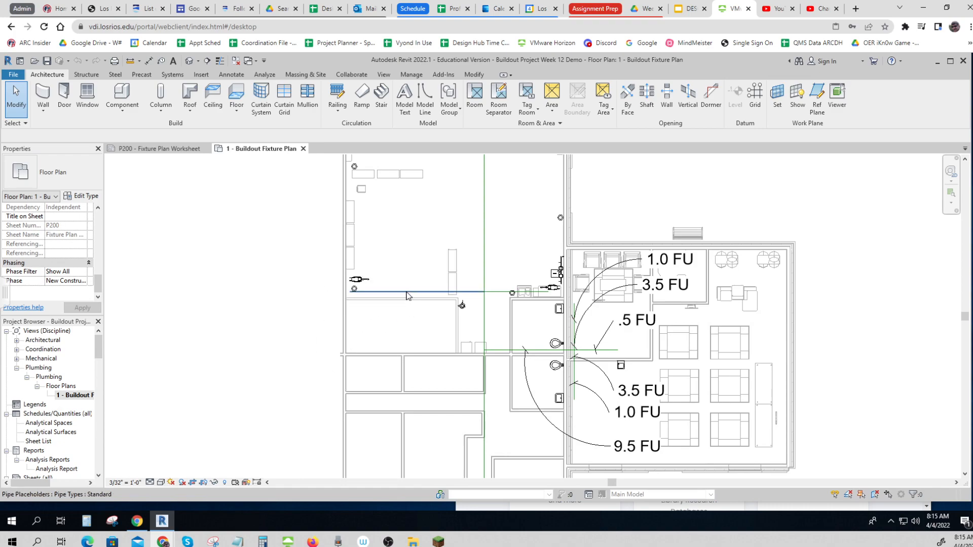
key("ctrl")
key("ctrl")
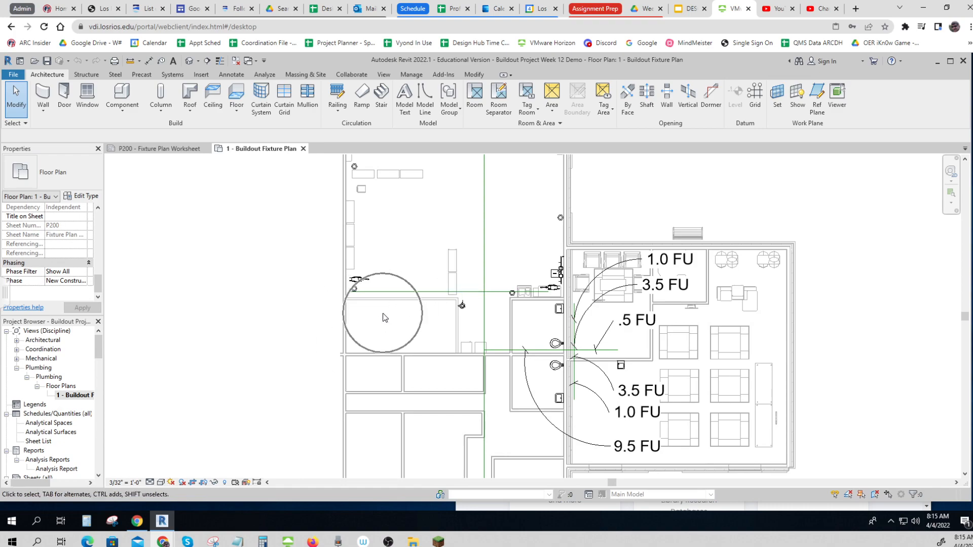
key("ctrl")
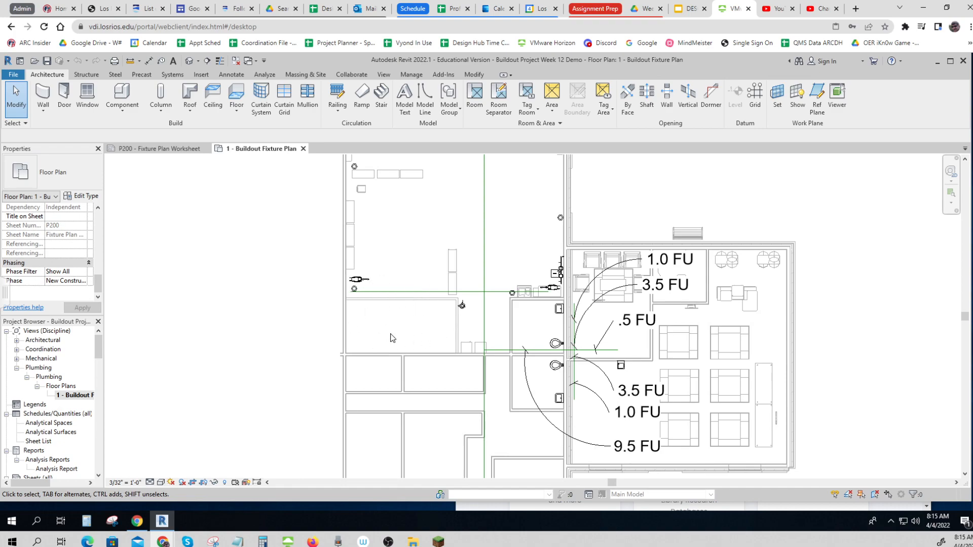
left_click(390, 332)
left_click(402, 331)
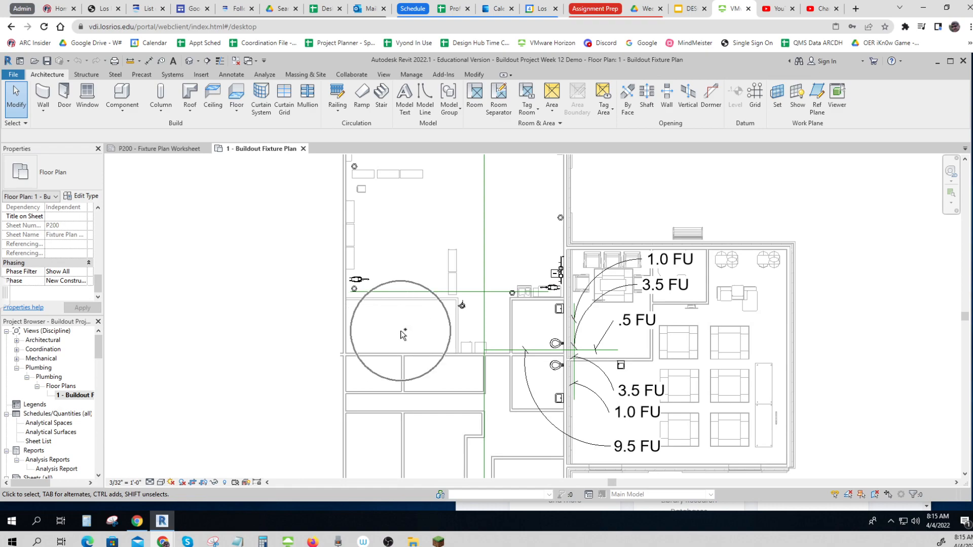
left_click(408, 328)
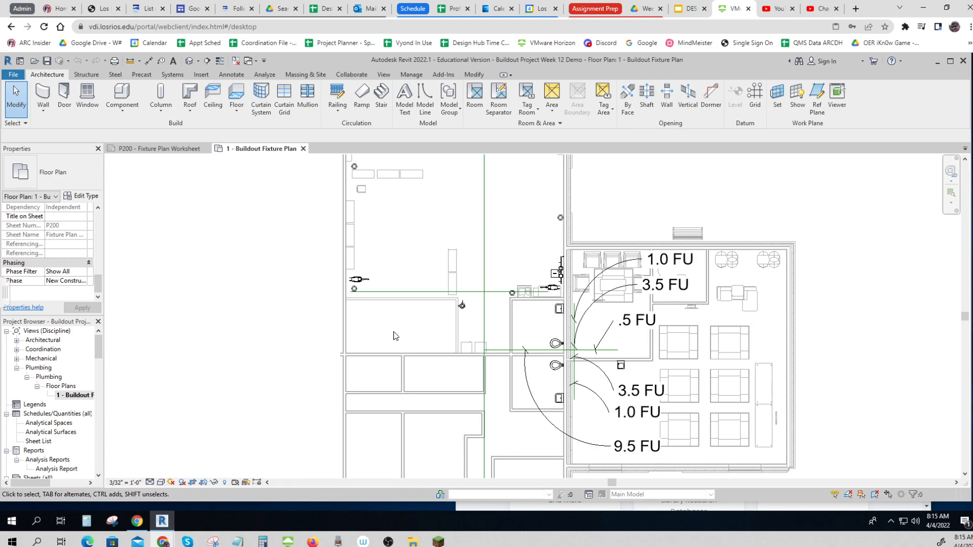
scroll(406, 376, "down", 3)
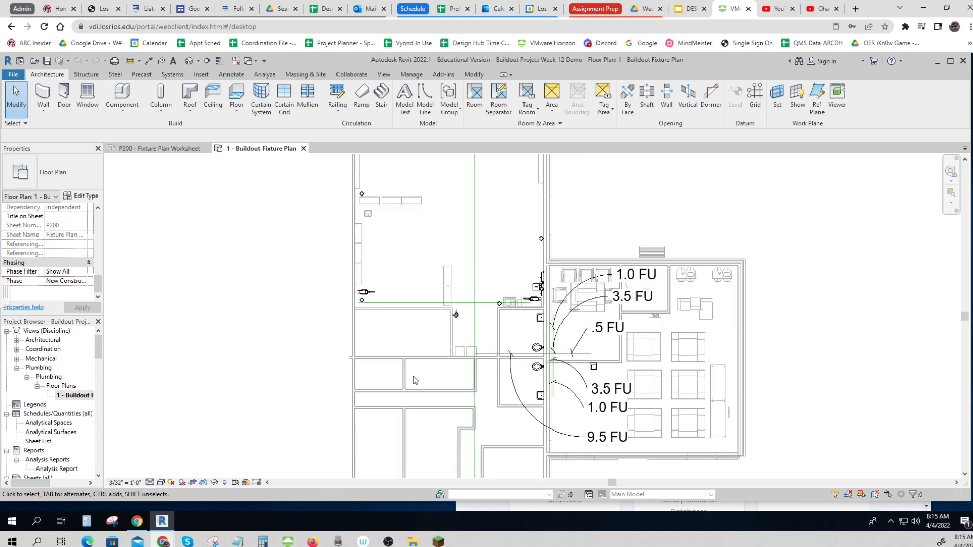
mouse_move(424, 385)
middle_mouse_down()
mouse_move(444, 314)
mouse_move(434, 386)
middle_mouse_up()
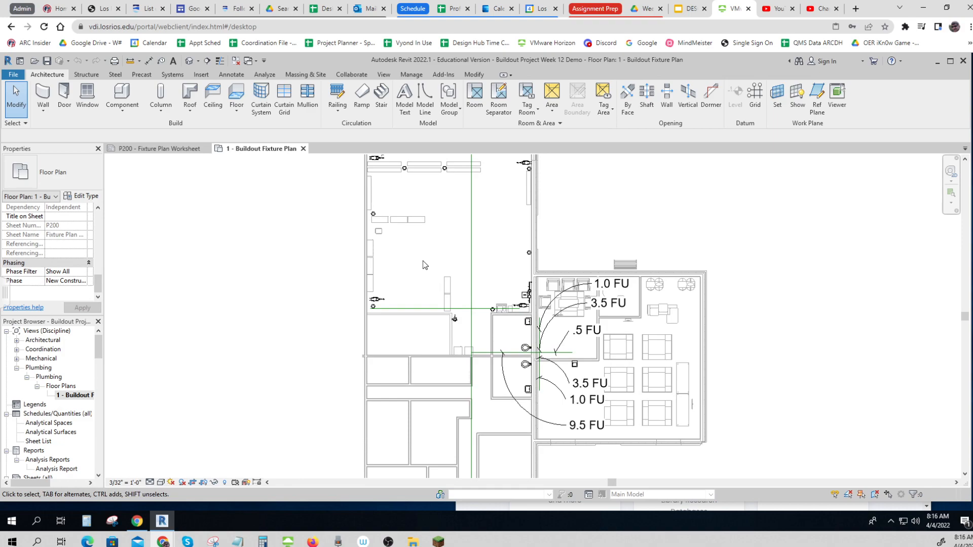
left_click_drag(100, 285, 100, 227)
left_click(75, 397)
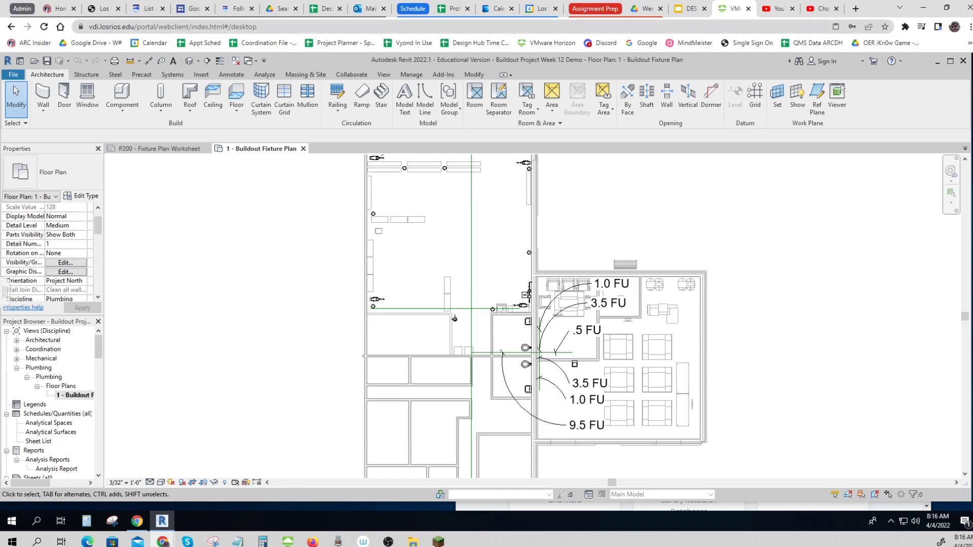
Step: Switch to the Week 12 Assignment Guide in Google Slides and review the plumbing fixture areas and the Place Plumbing Fixtures section
left_click(690, 9)
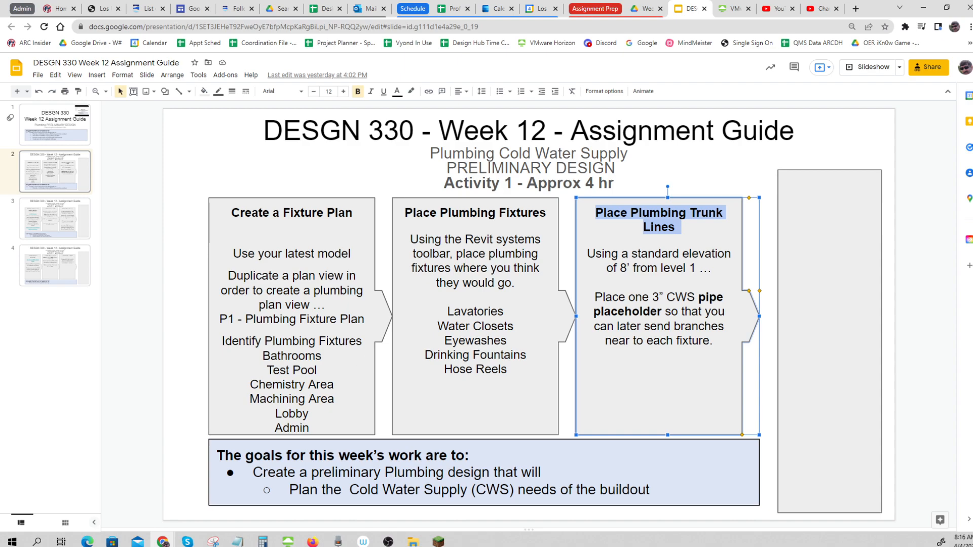
left_click_drag(222, 341, 309, 428)
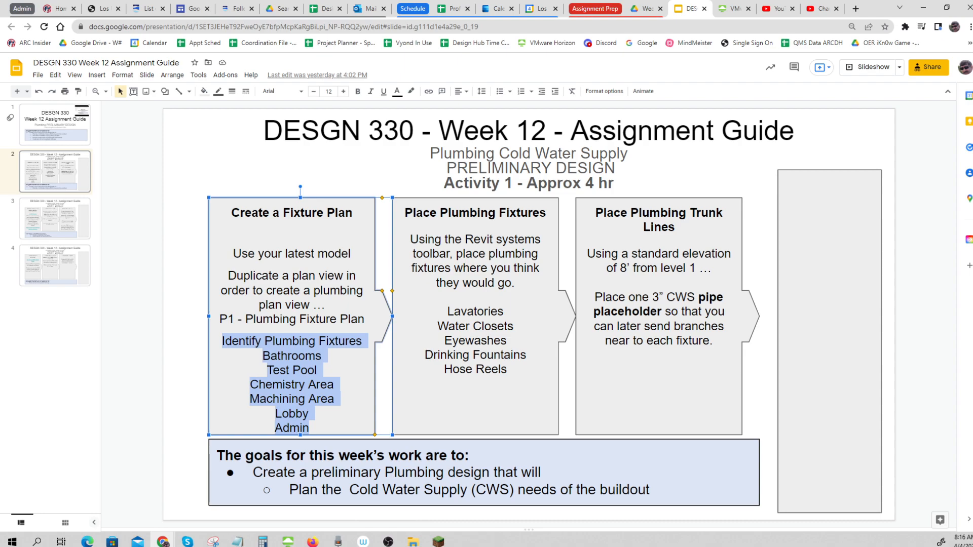
left_click_drag(405, 213, 555, 215)
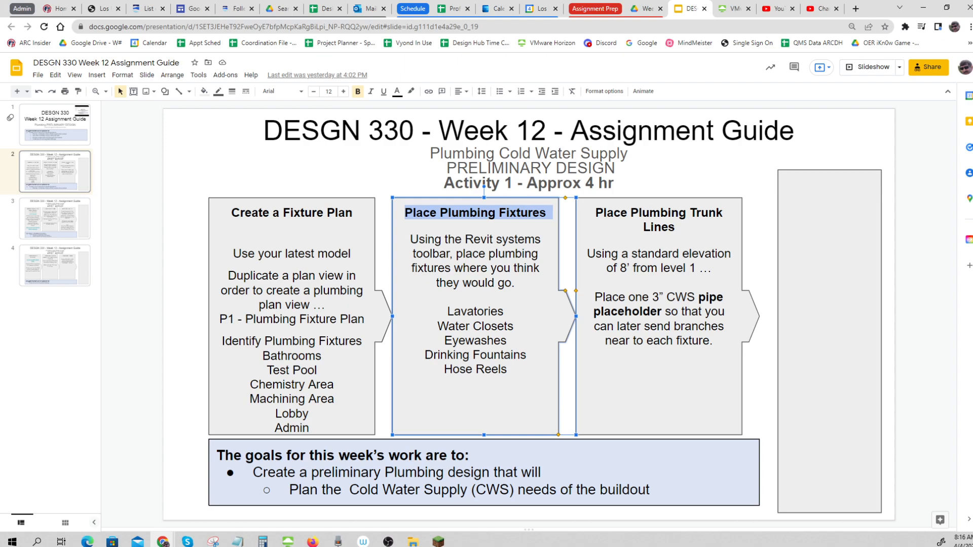
Step: Return to the Buildout Fixture Plan in Revit and start the Plumbing Fixture placement command
left_click(730, 10)
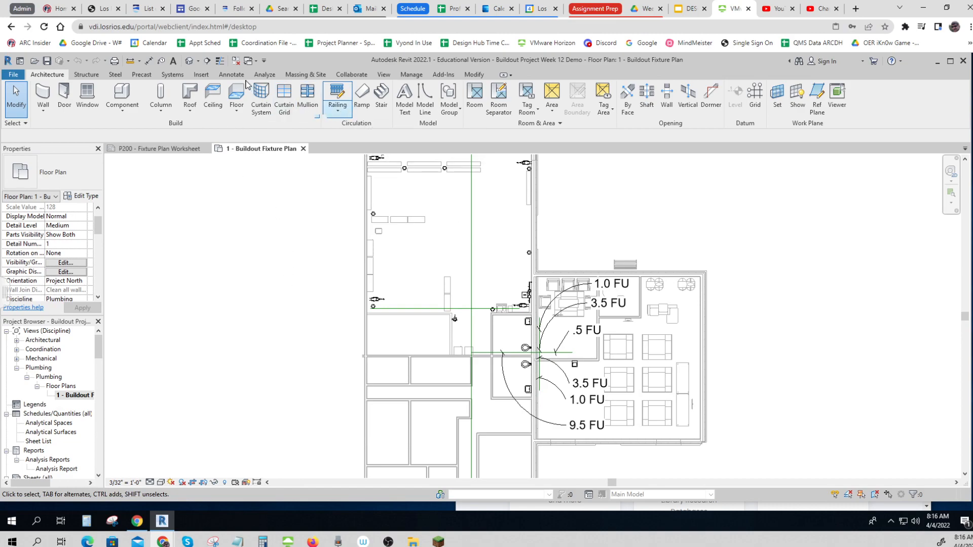
left_click(173, 75)
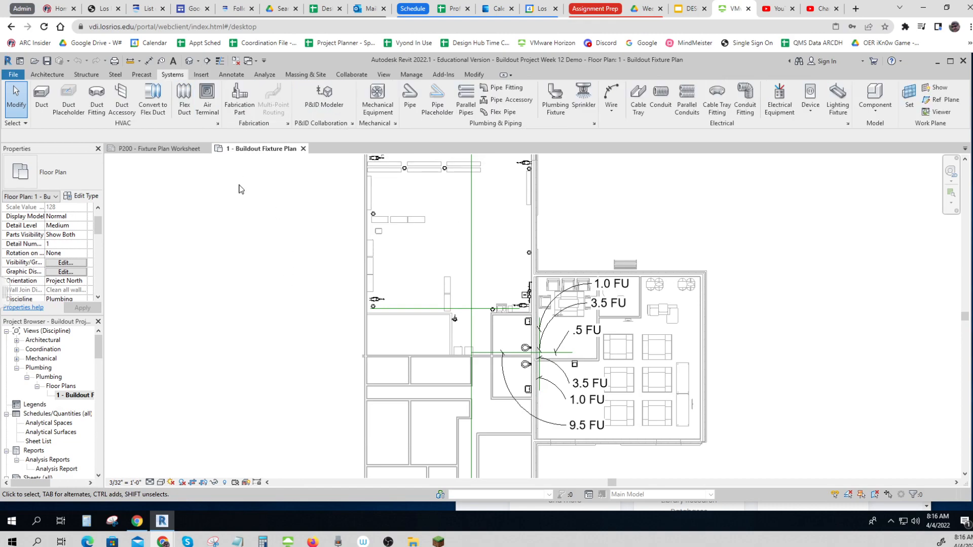
left_click(560, 100)
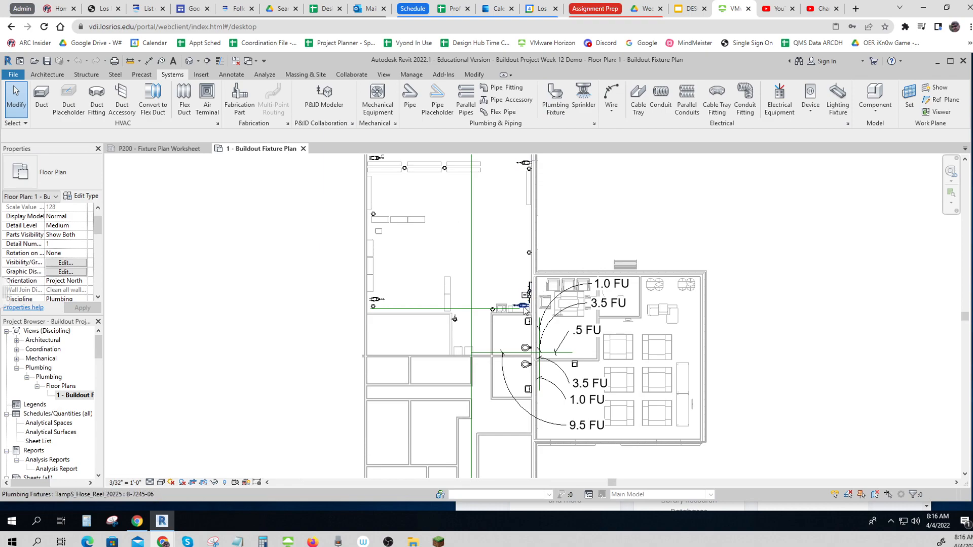
left_click(560, 105)
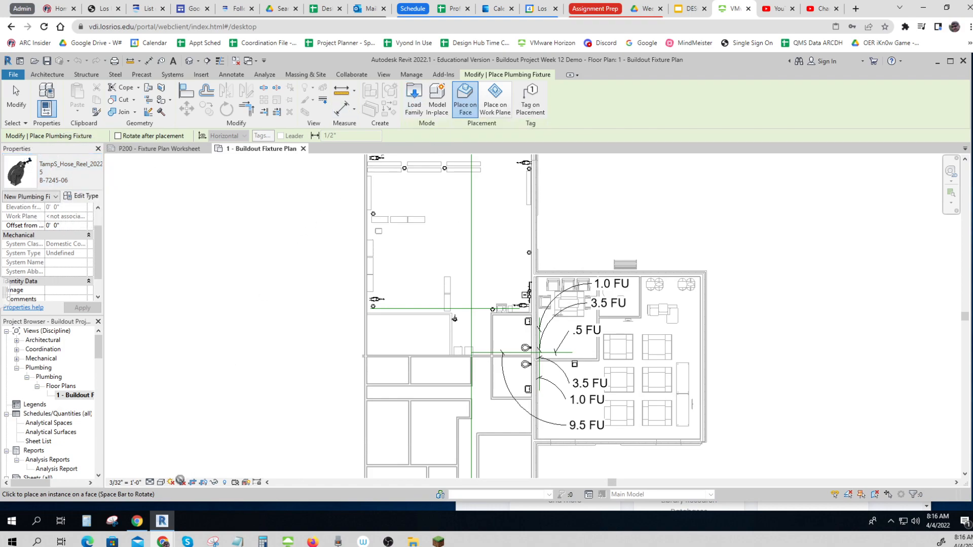
Step: Minimize Revit and open the instructor's Spring 22, 330, Week 12 folder on the Instructor Files (S:) drive in File Explorer
left_click(937, 61)
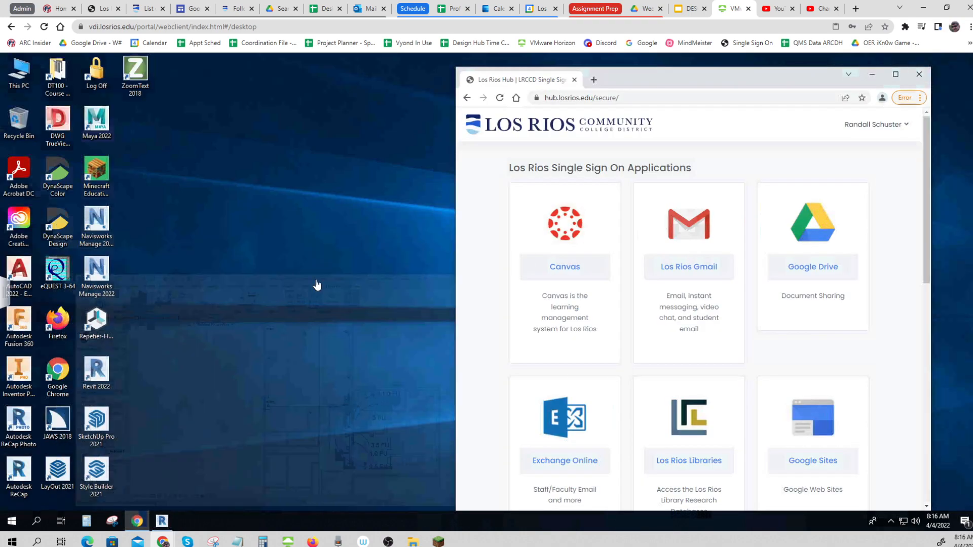
double_click(18, 74)
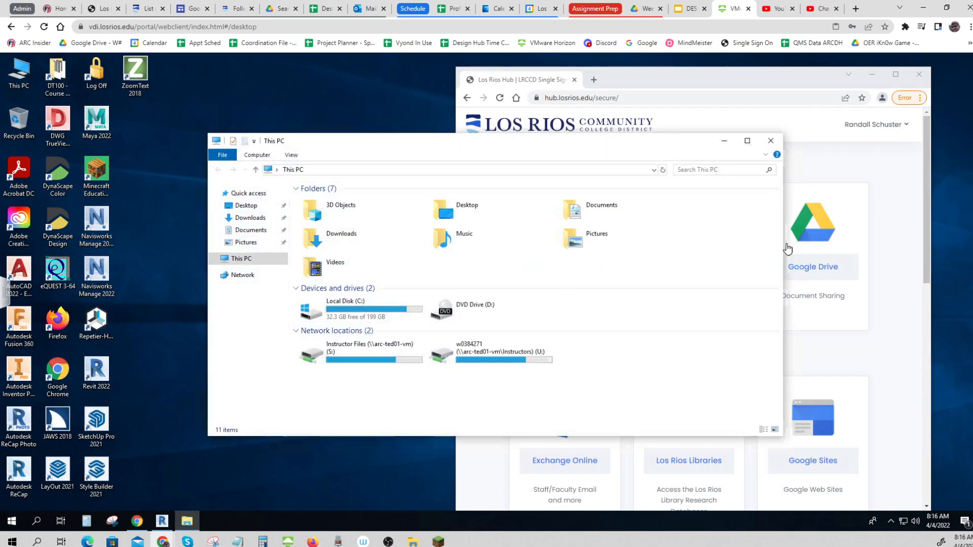
left_click(367, 355)
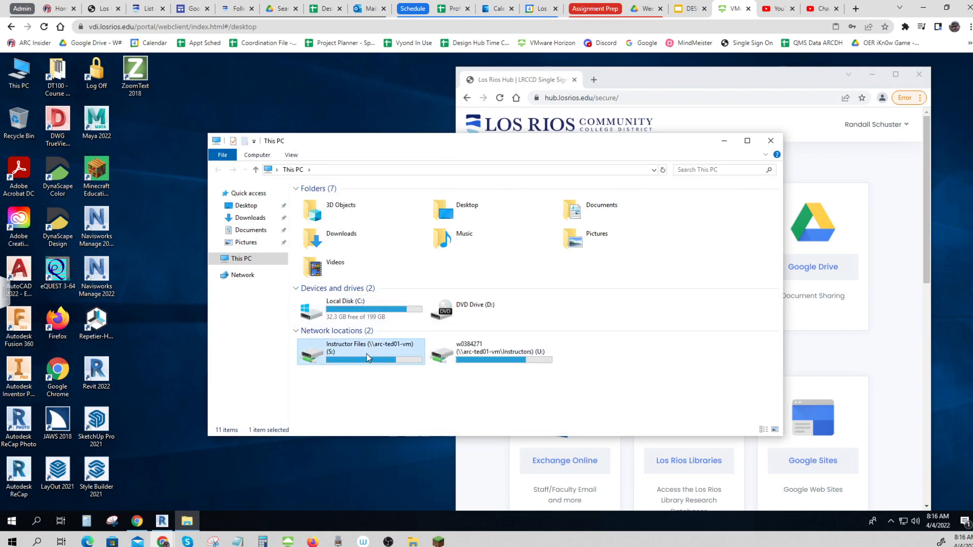
double_click(367, 354)
scroll(339, 381, "down", 1)
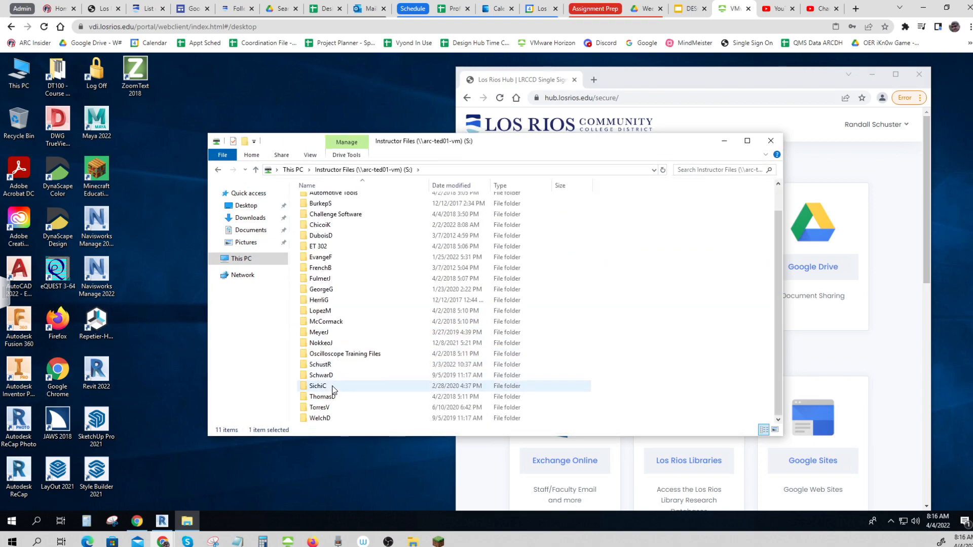
double_click(330, 365)
double_click(317, 224)
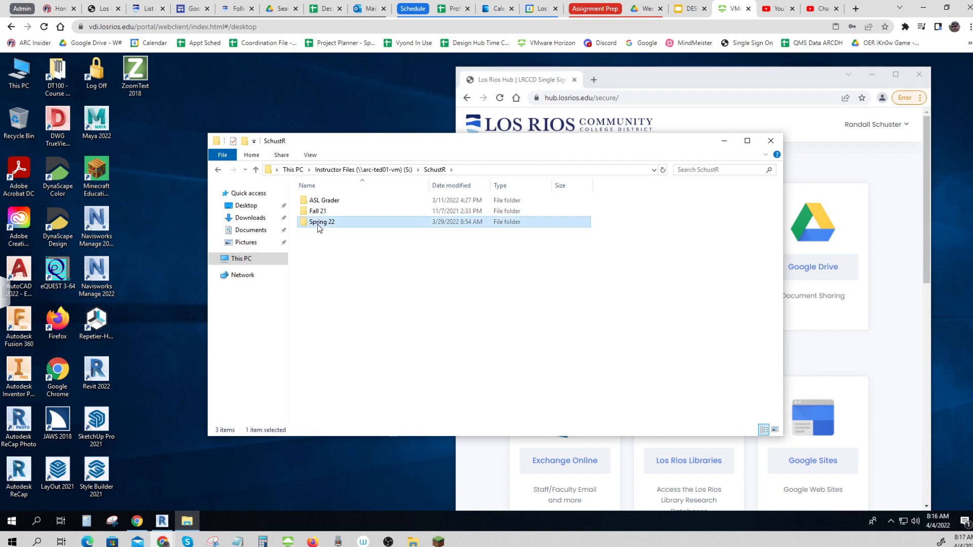
double_click(321, 212)
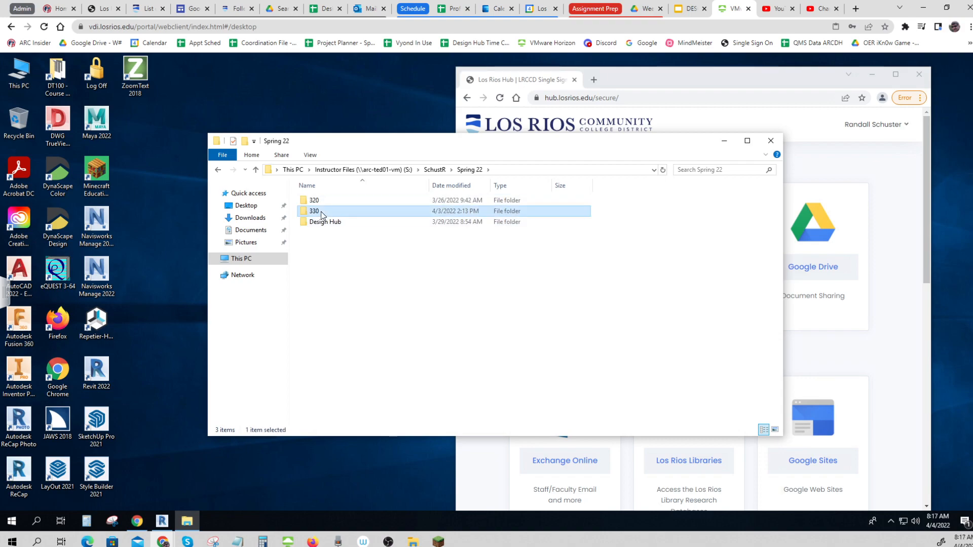
double_click(325, 275)
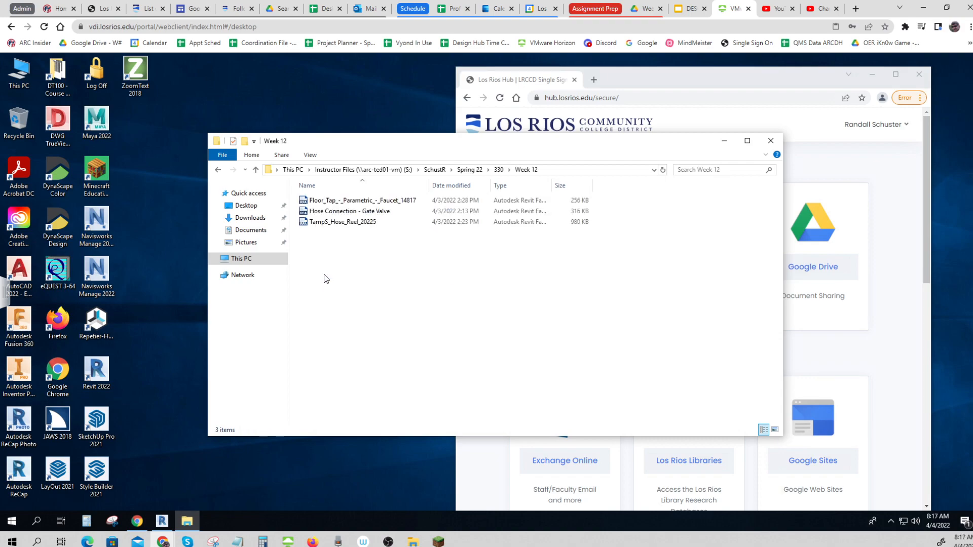
Step: Review the floor tap, hose connection gate valve and hose reel family files, close the folder and return to Revit
key("ctrl")
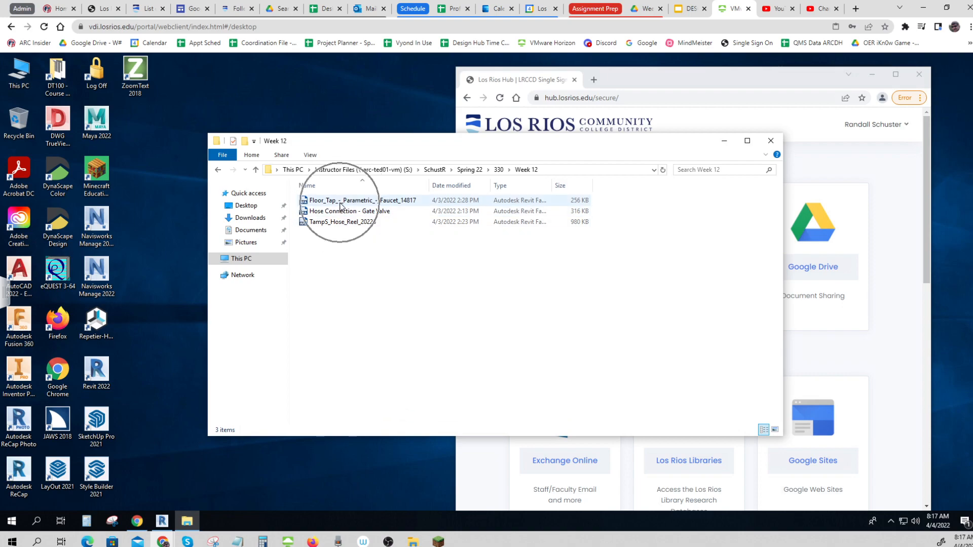
key("ctrl")
key("ctrl")
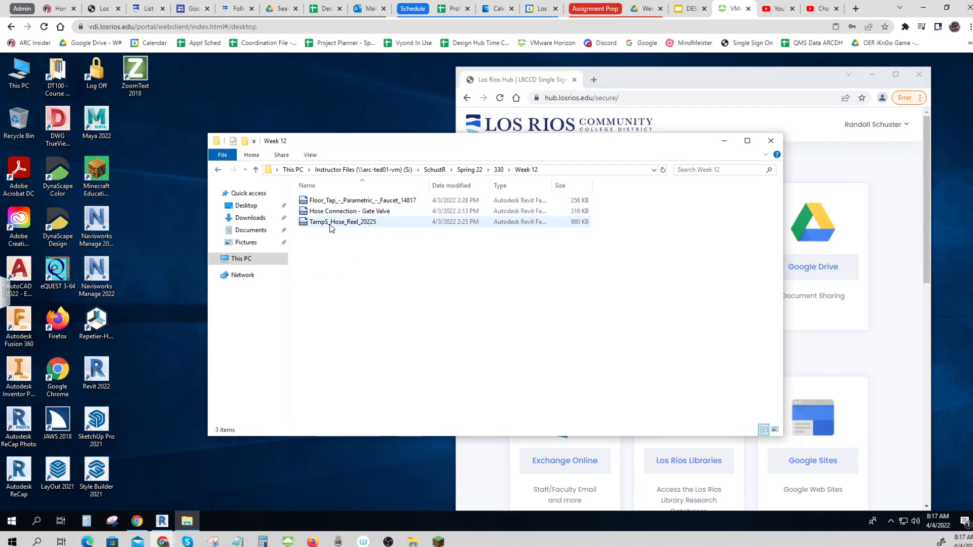
key("ctrl")
key("ctrl")
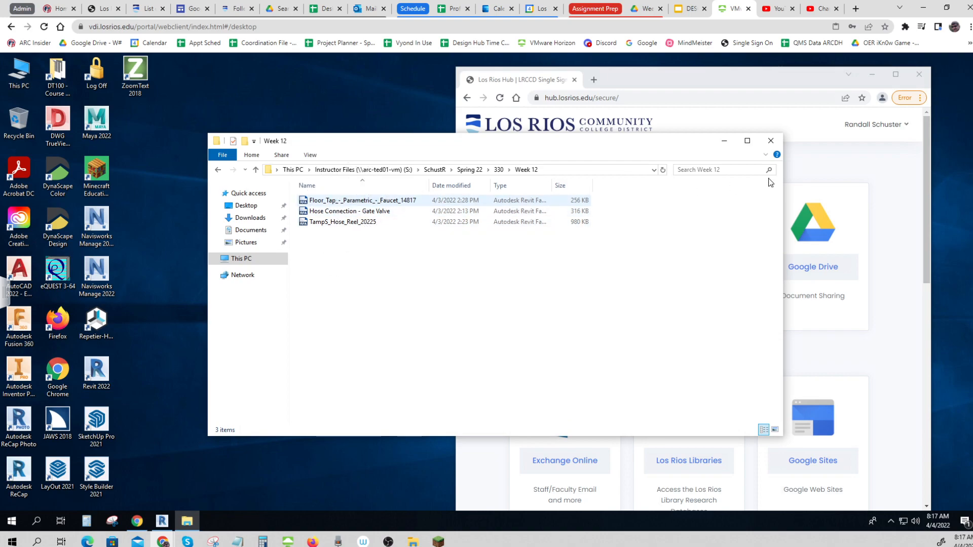
left_click(770, 143)
left_click(162, 521)
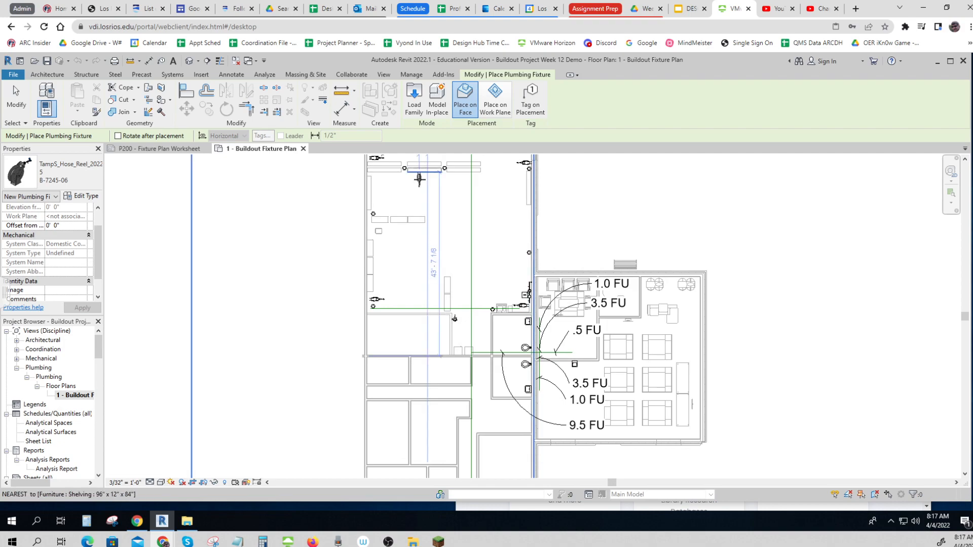
Step: Load the Floor_Tap_-_Parametric_-_Faucet_14817 family from the instructor's Spring 22, 330, Week 12 folder on the Instructor Files drive
left_click(415, 114)
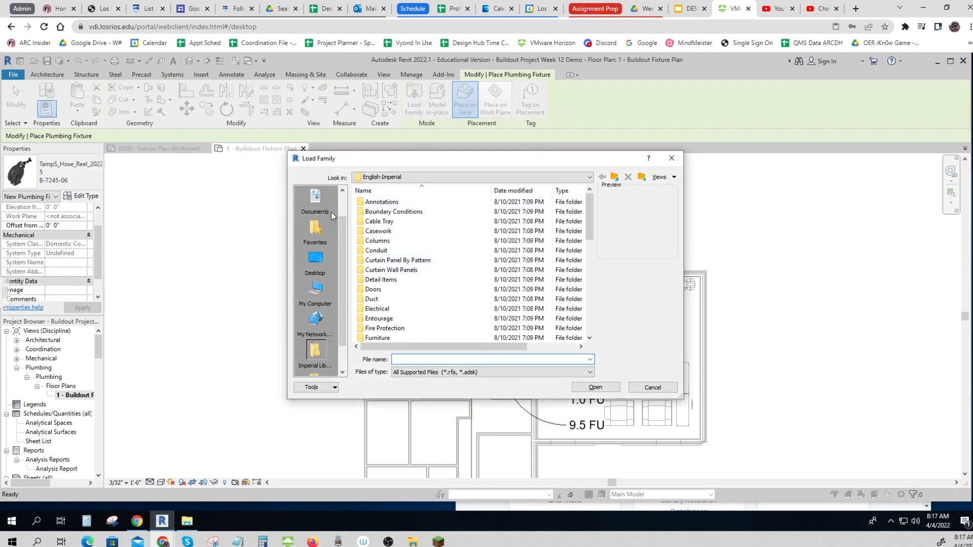
left_click(315, 292)
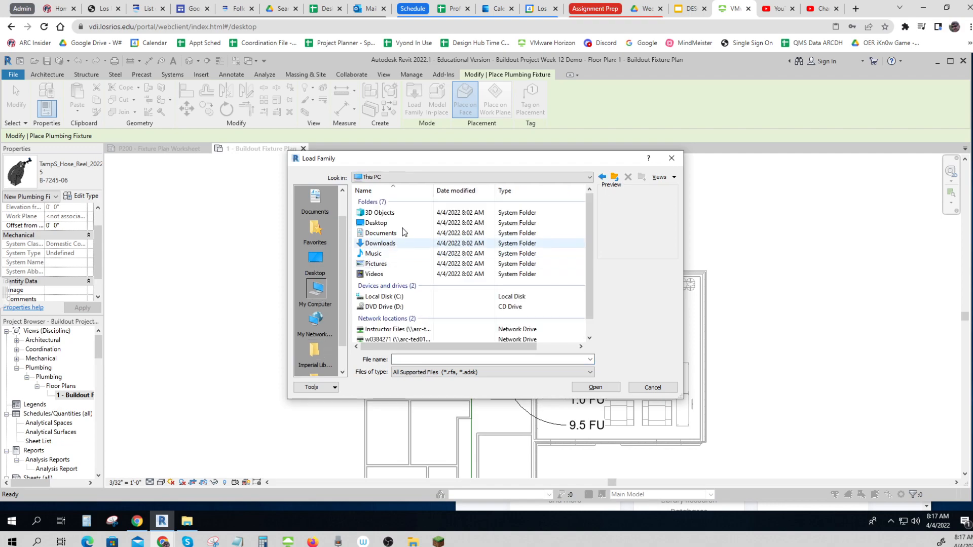
double_click(390, 330)
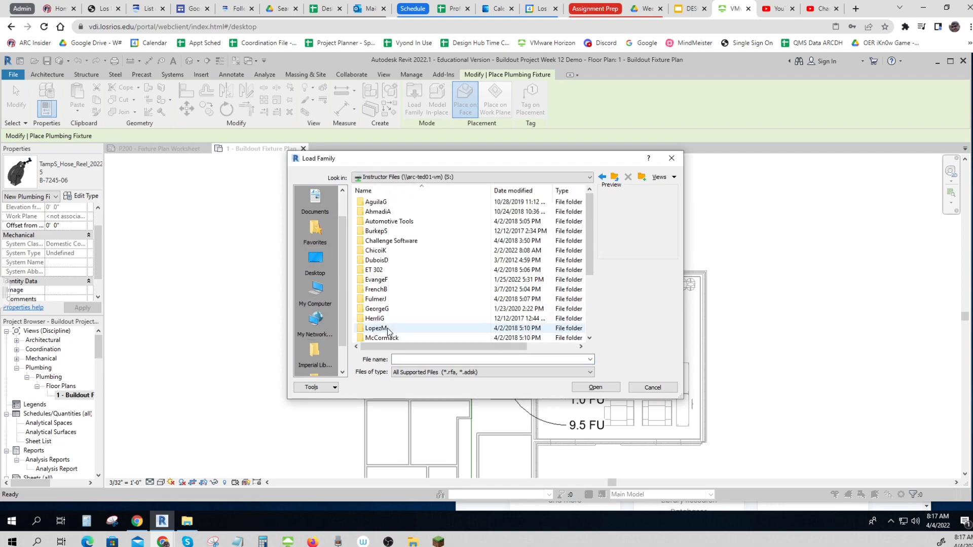
scroll(390, 330, "down", 3)
double_click(383, 294)
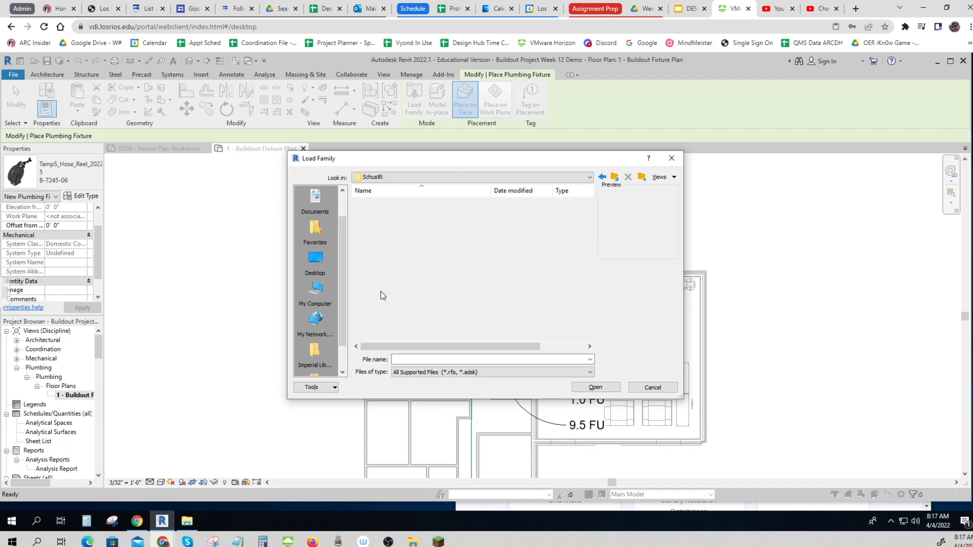
double_click(383, 221)
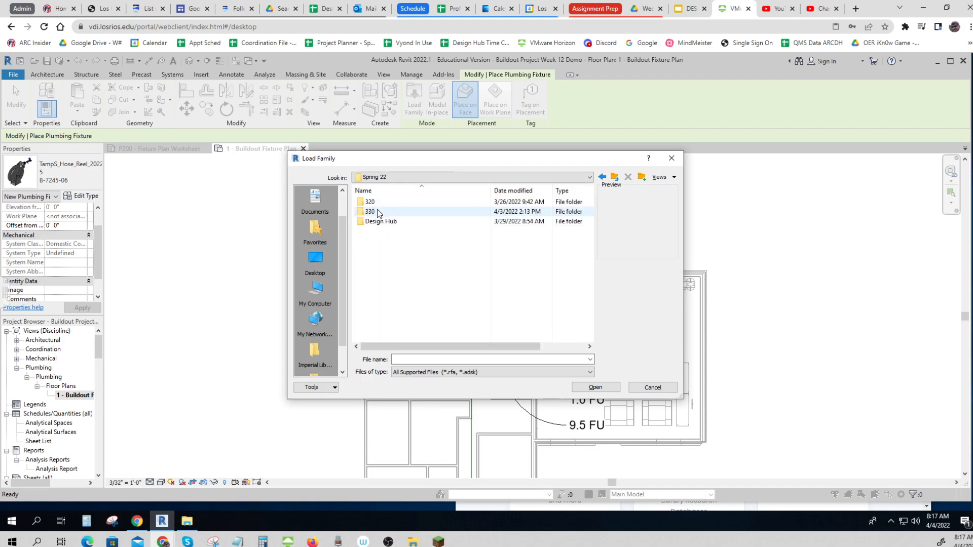
double_click(377, 212)
left_click(381, 272)
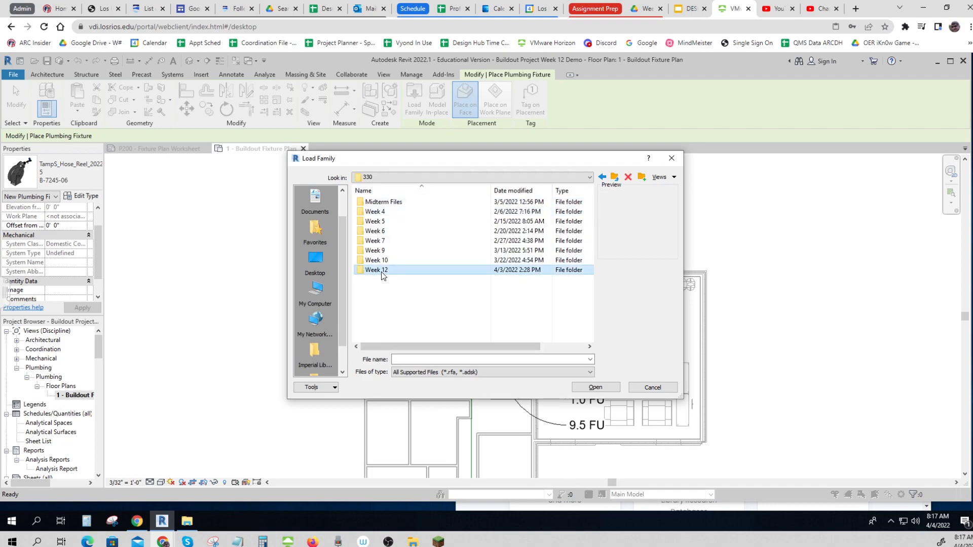
double_click(381, 273)
left_click(399, 203)
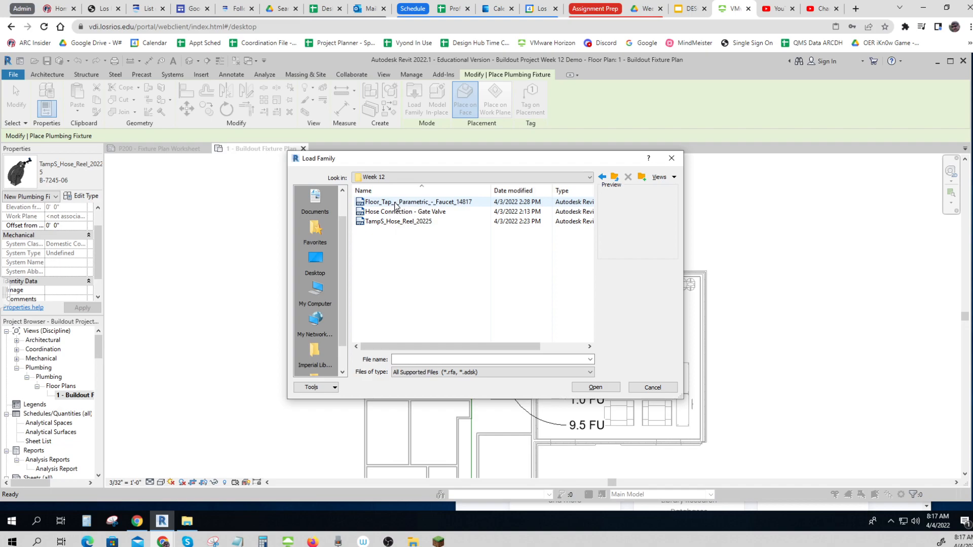
left_click(598, 388)
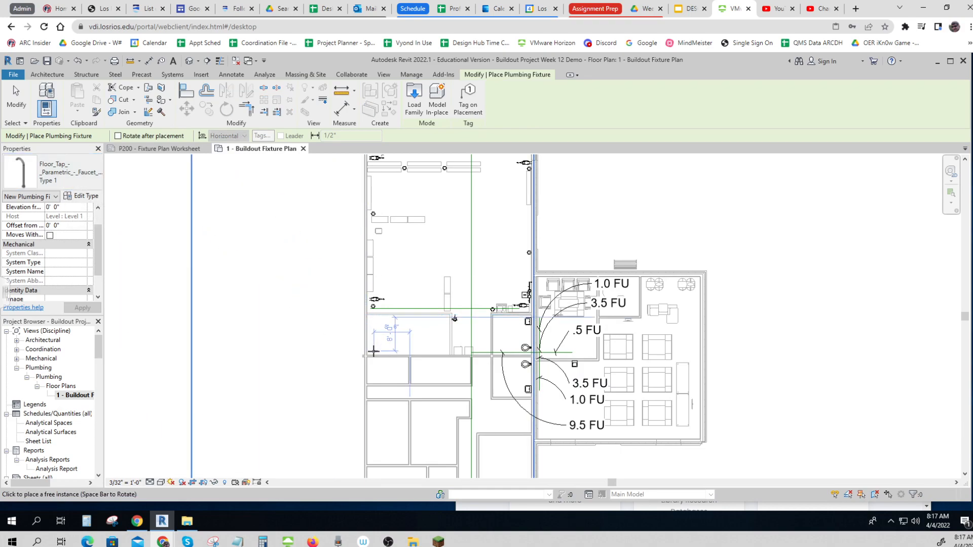
Step: Place one Floor_Tap_-_Parametric_-_Faucet_14817 beside the short wall, just below the round fixture, and rotate it 180 degrees
scroll(390, 351, "up", 5)
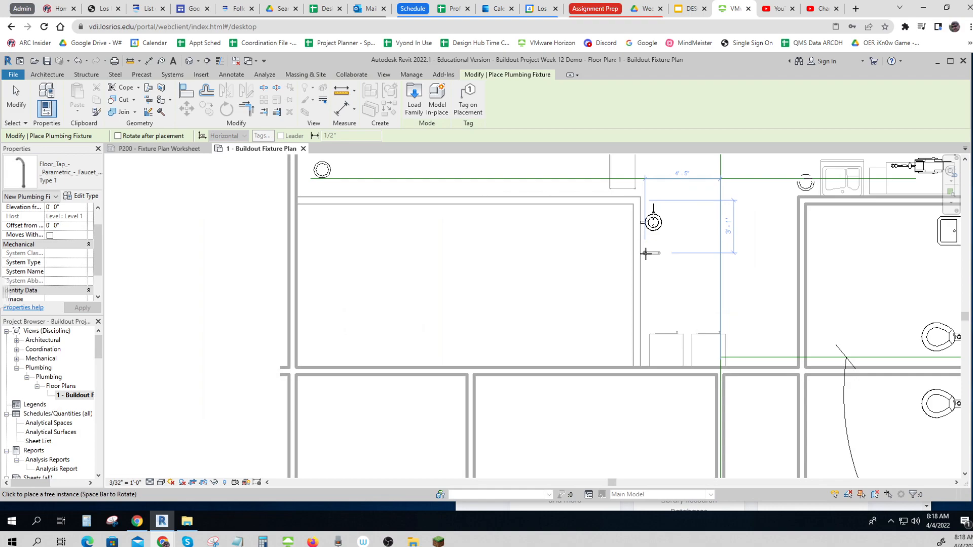
left_click(646, 254)
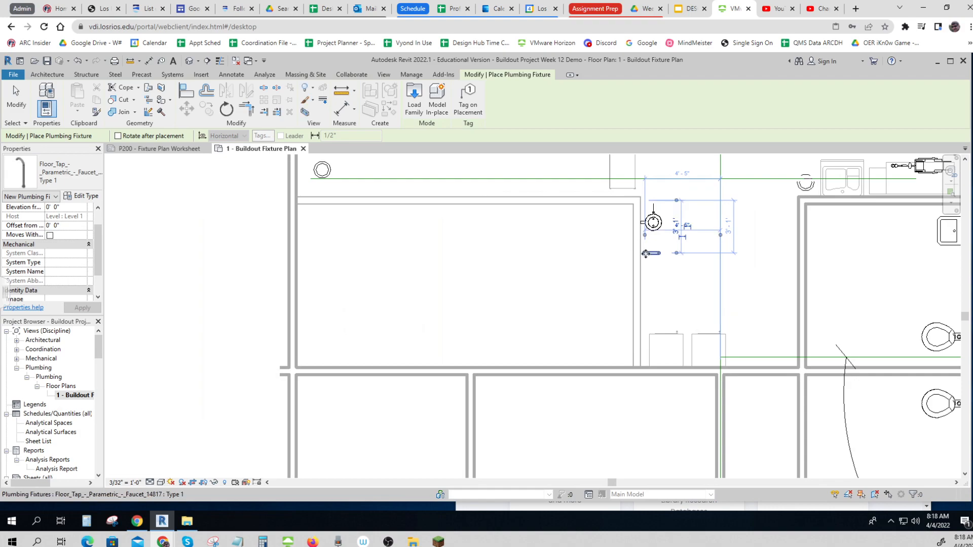
left_click(231, 116)
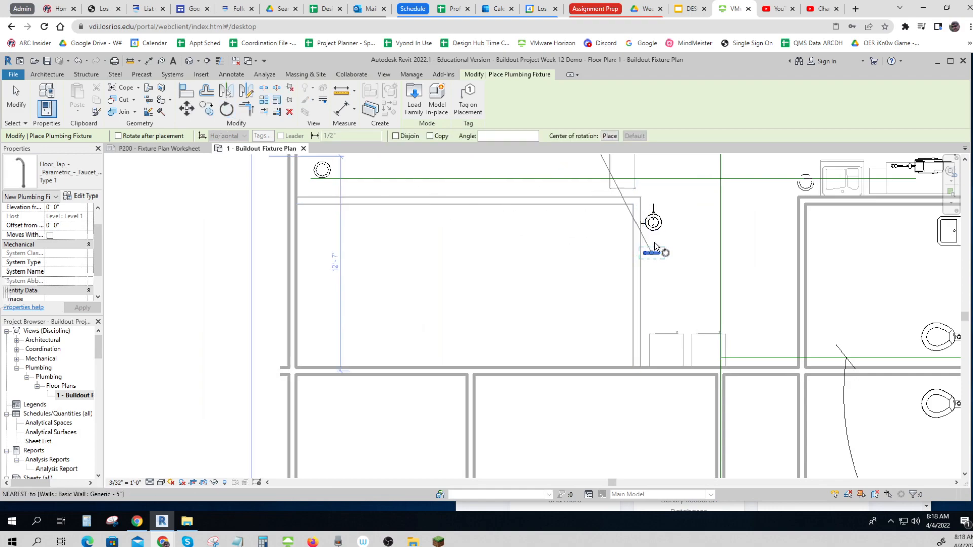
left_click(679, 259)
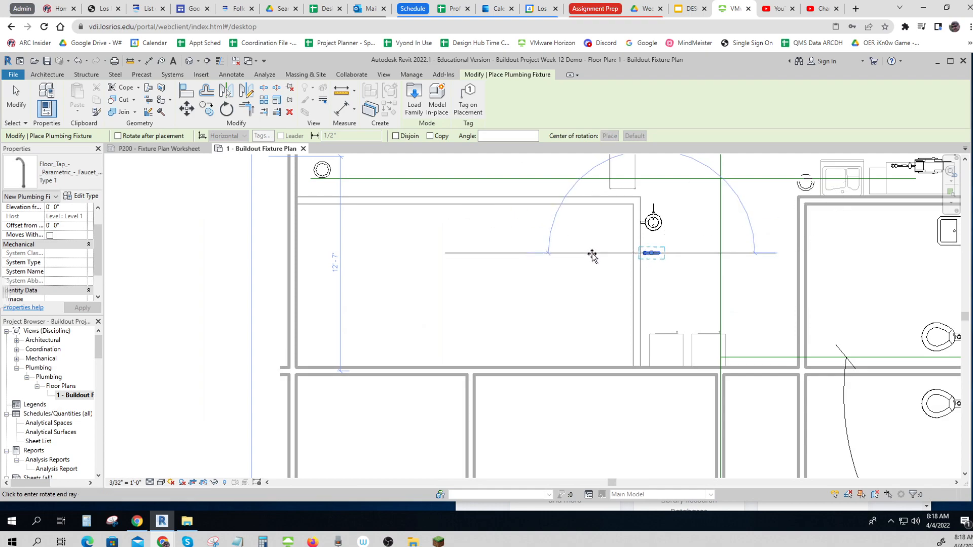
left_click(592, 256)
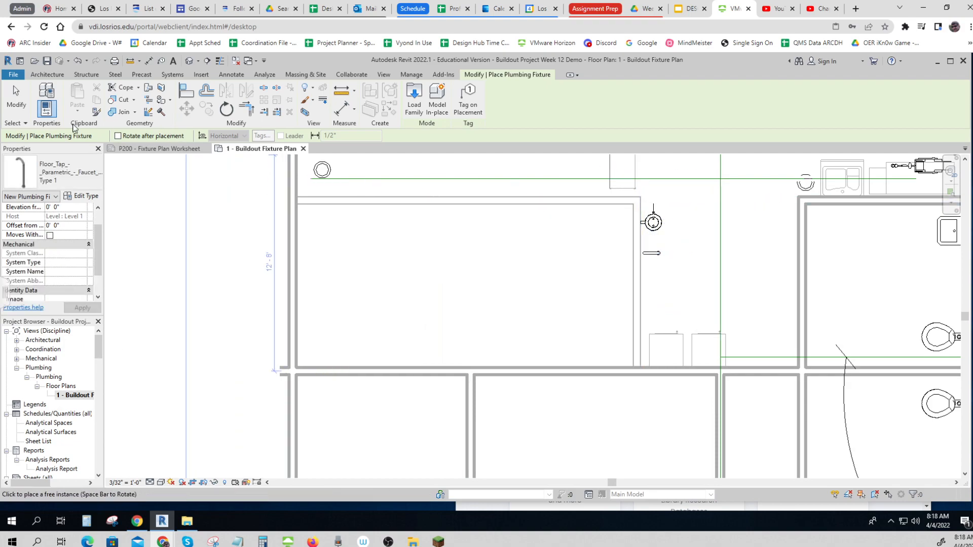
Step: Nudge the placed floor tap leftward so that its base sits inside the adjoining wall
left_click(20, 102)
left_click(651, 253)
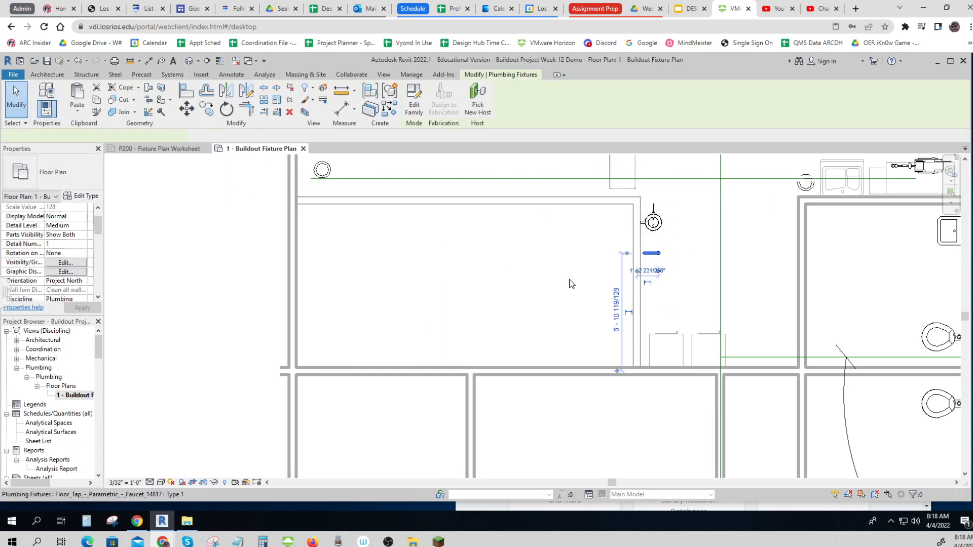
key("Left")
key("Left")
key("Left")
key("Left")
key("Left")
key("Left")
key("Left")
key("Left")
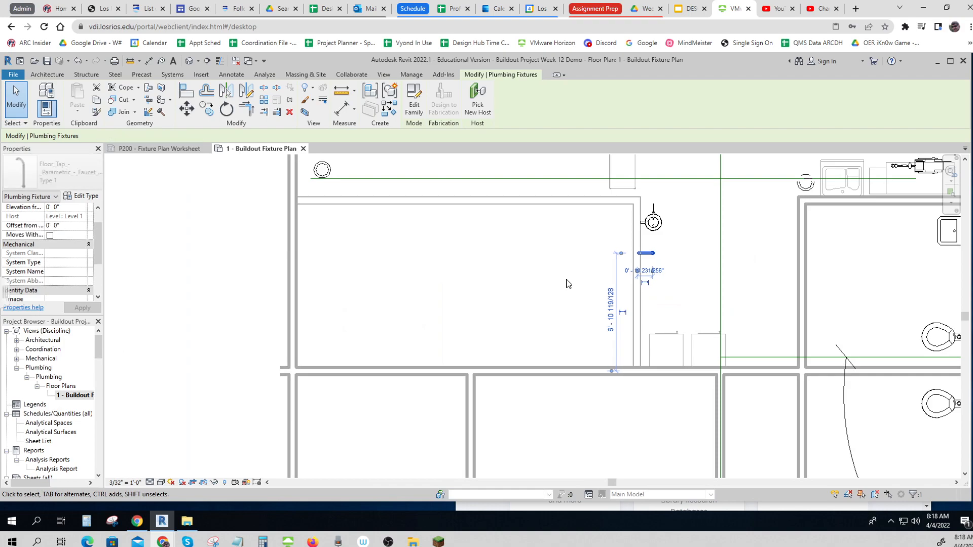
key("Left")
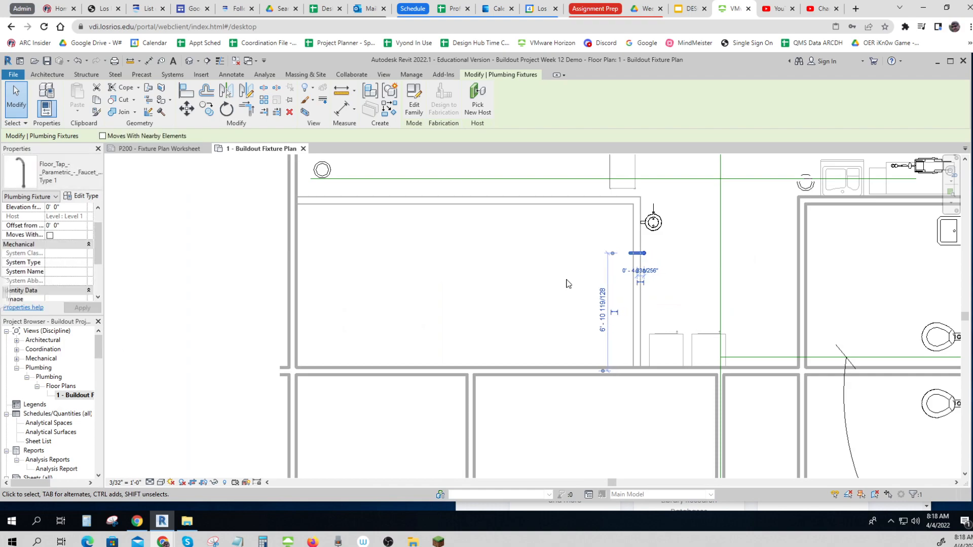
Step: Copy the floor tap about 11" straight down along the same wall
left_click(206, 109)
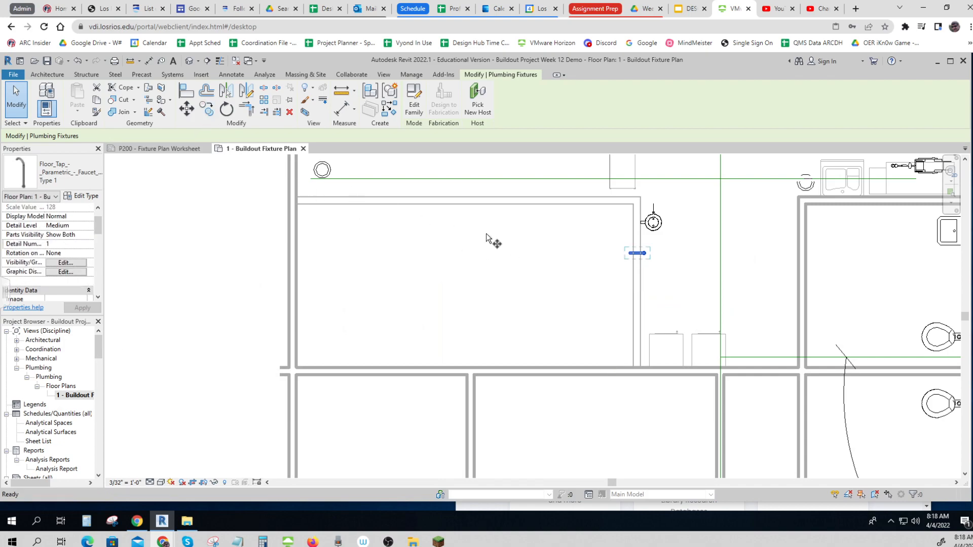
left_click(646, 254)
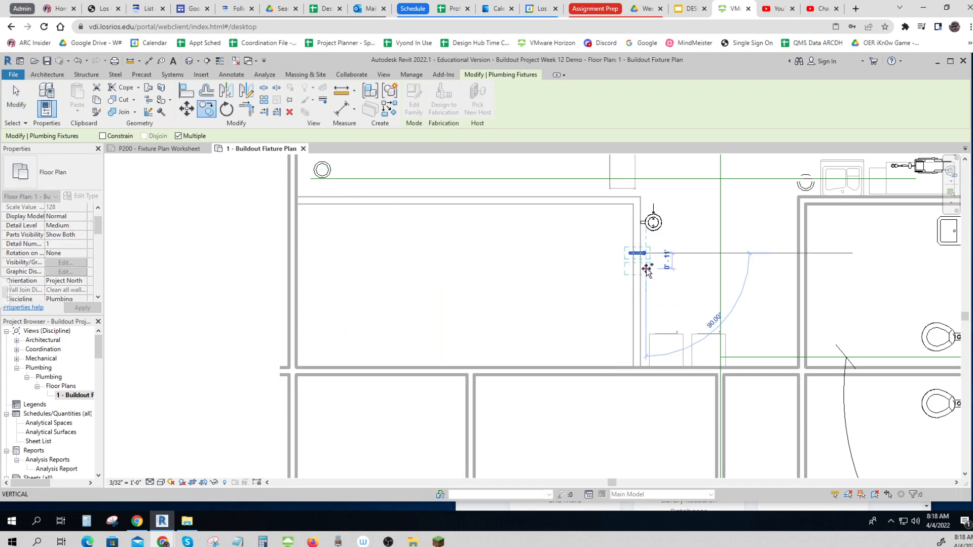
left_click(647, 268)
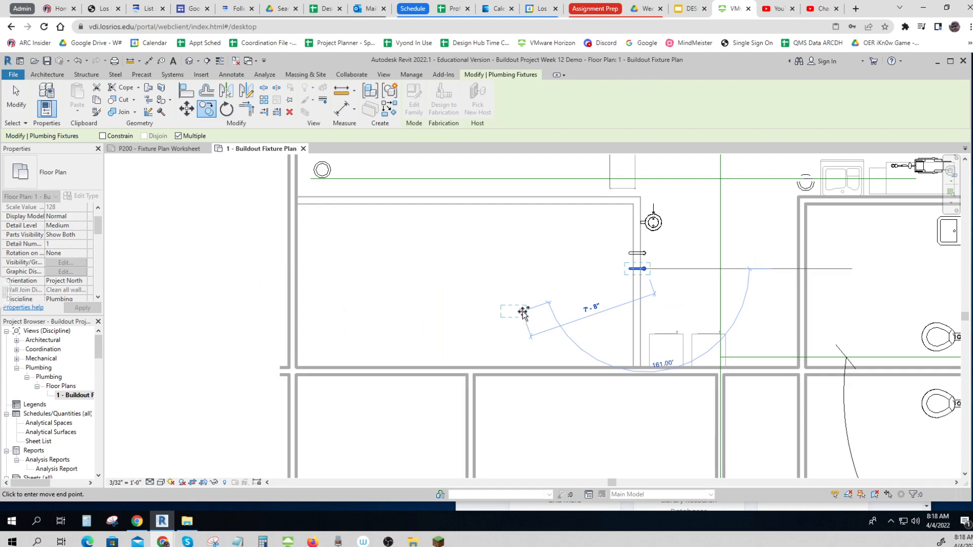
key("Escape")
key("Escape")
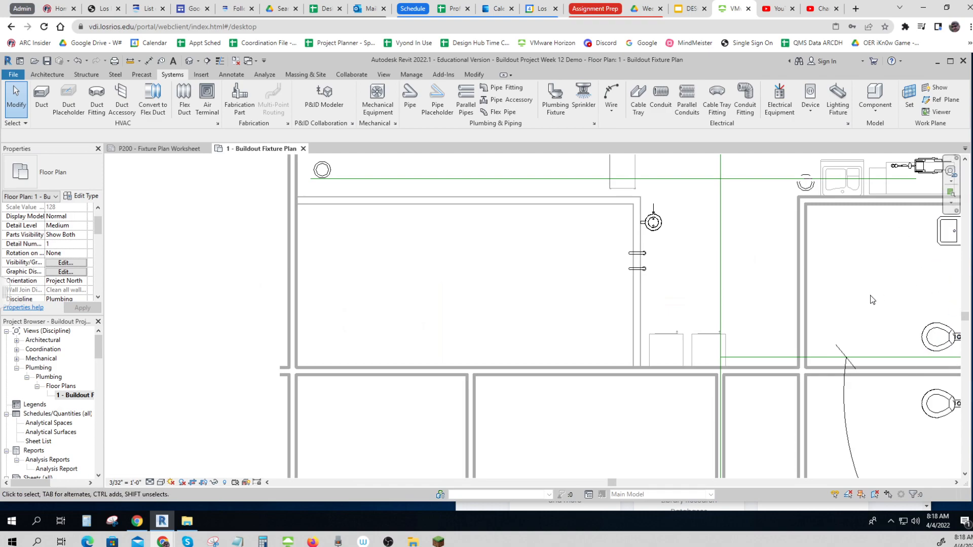
Step: Review the fixtures across the plan, then switch to the Week 12 guide in Google Slides and read the fixture placement and trunk line instructions
scroll(867, 299, "down", 5)
middle_click_drag(832, 404, 601, 410)
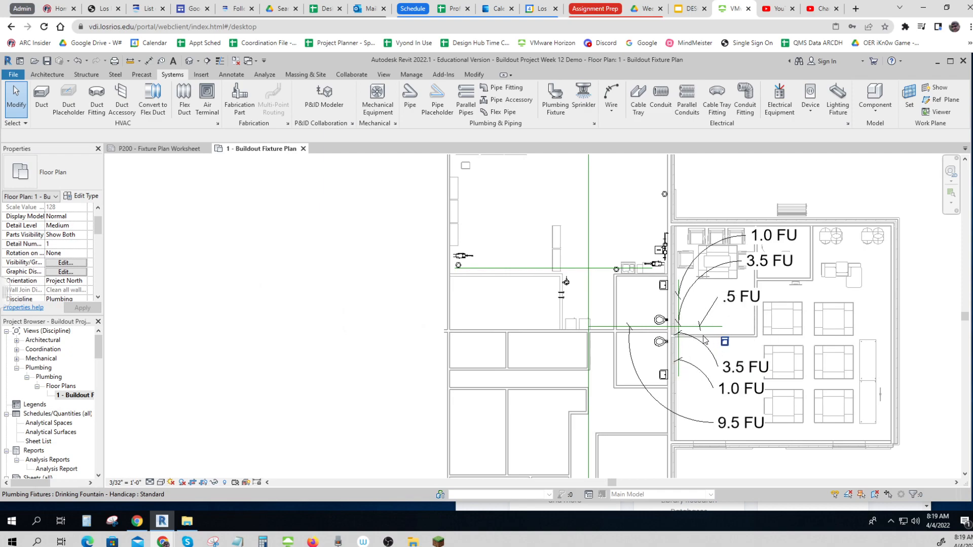
middle_click_drag(593, 295, 586, 444)
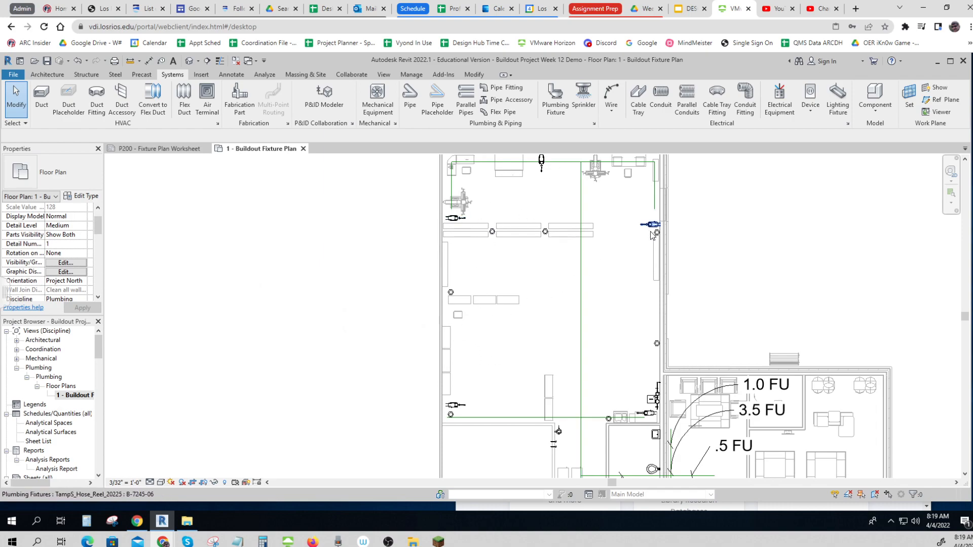
left_click(690, 9)
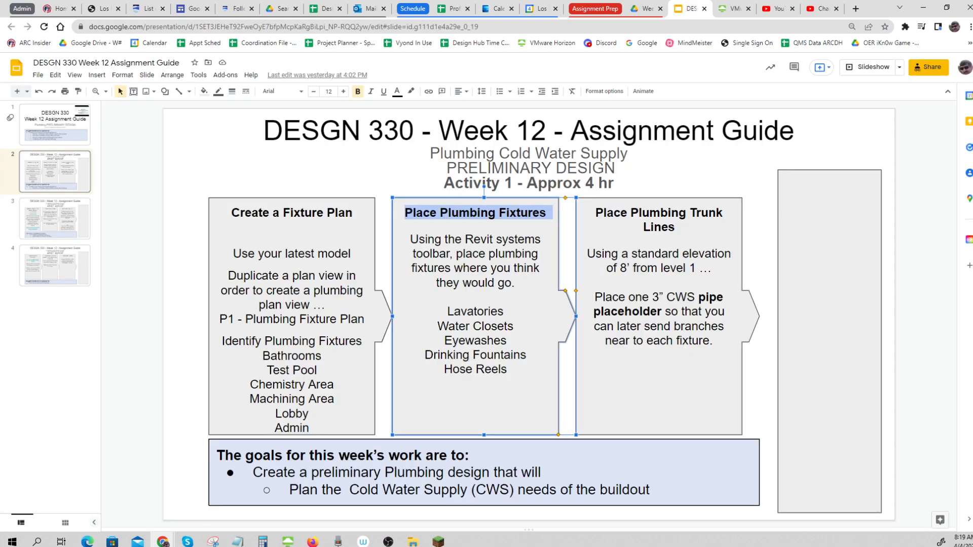
left_click_drag(410, 239, 514, 283)
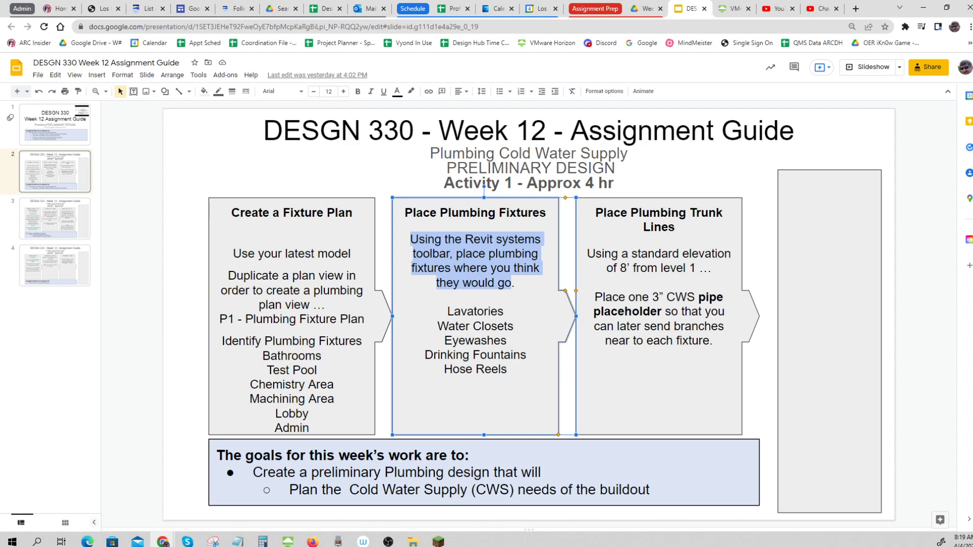
left_click_drag(595, 213, 675, 227)
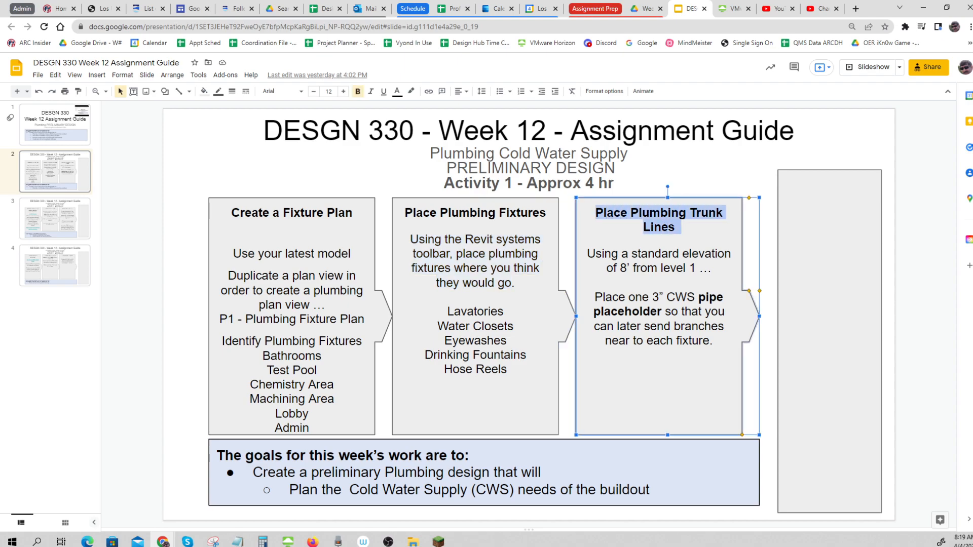
Step: Return to Revit and inspect the long vertical trunk pipe placeholder's diameter, elevation and extent
left_click(731, 9)
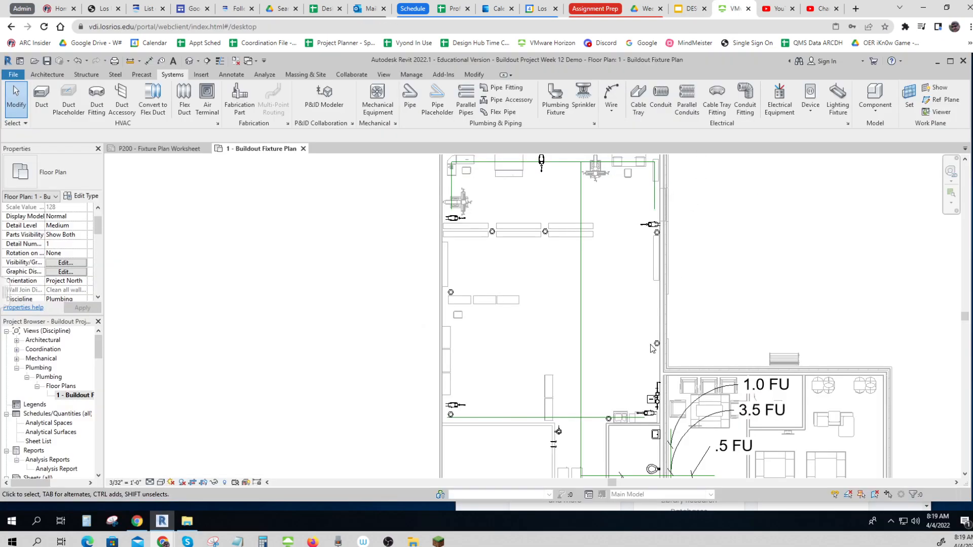
left_click(581, 333)
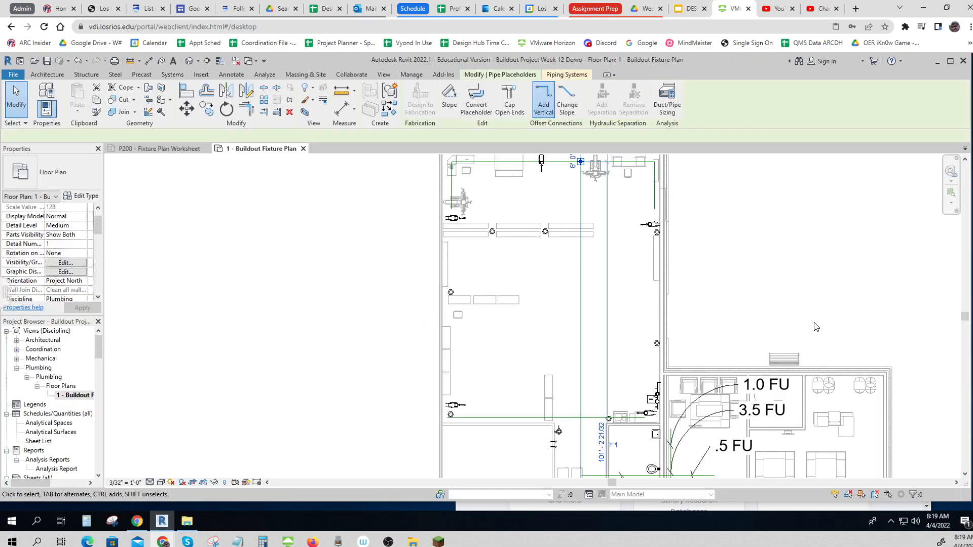
scroll(815, 325, "down", 1)
middle_click_drag(821, 313, 717, 173)
middle_click_drag(688, 446, 685, 393)
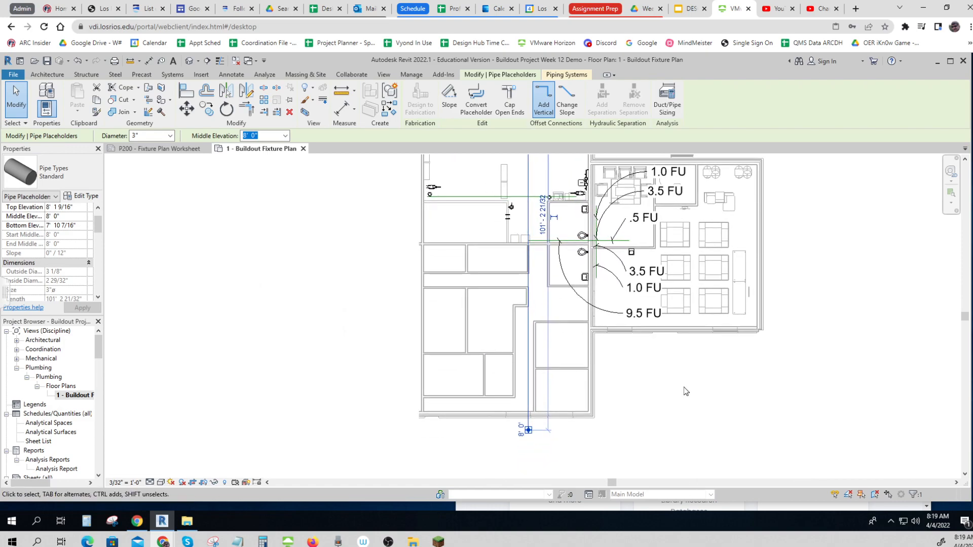
left_click(684, 395)
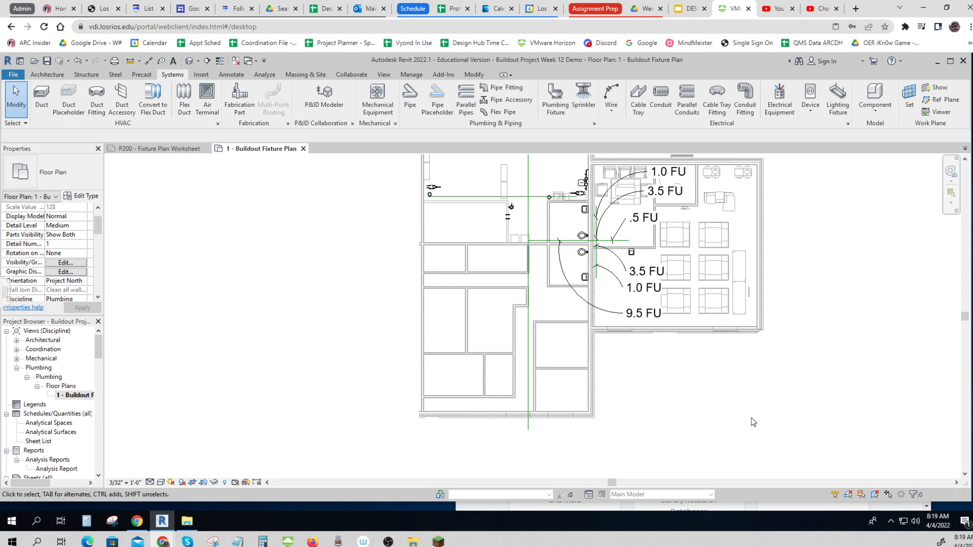
Step: Nudge the long vertical trunk pipe placeholder slightly toward the restrooms so that it runs clear of the adjacent wall
key("ctrl")
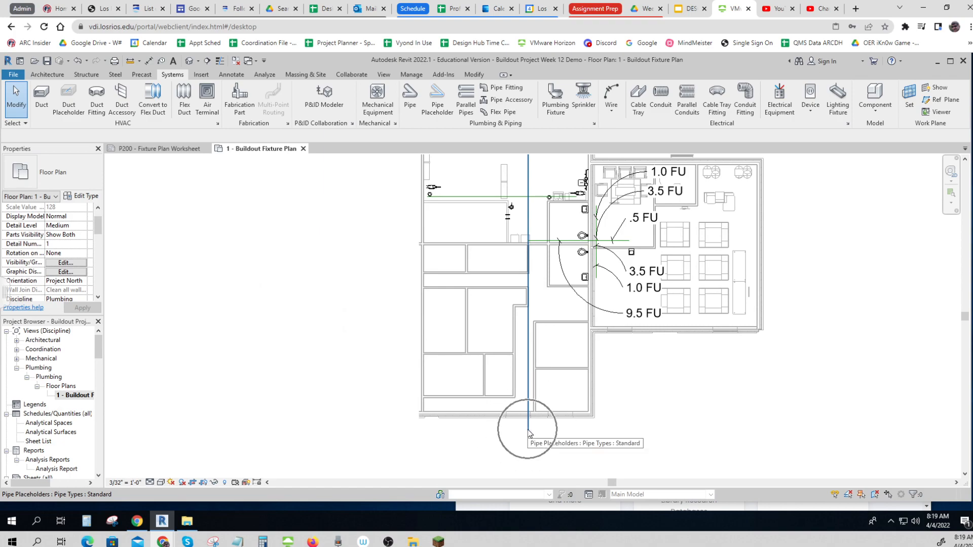
left_click(531, 303)
key("Right")
key("Right")
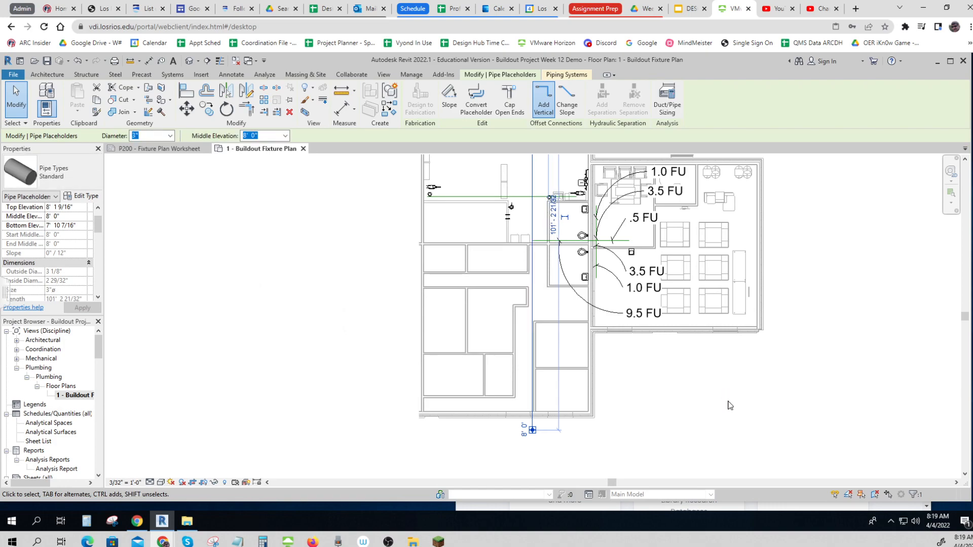
key("Left")
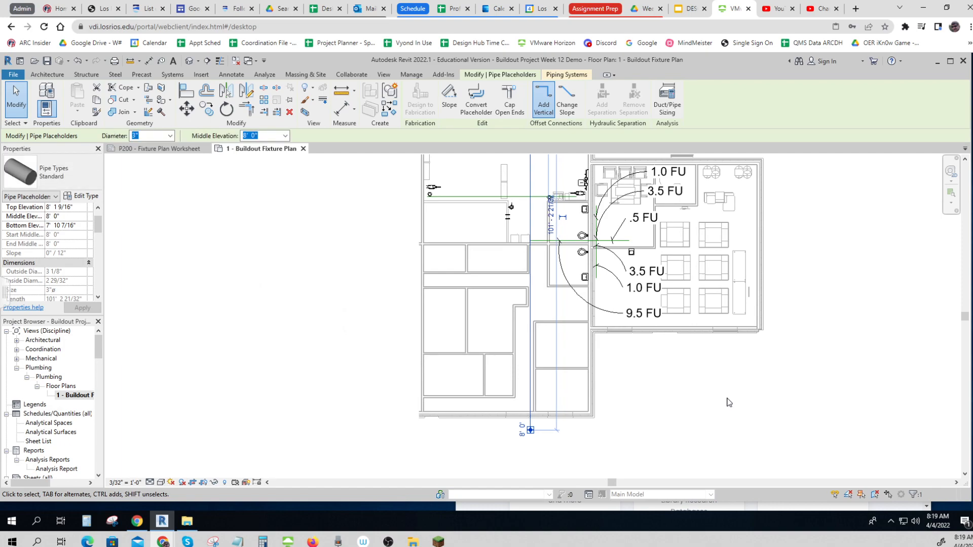
left_click(725, 420)
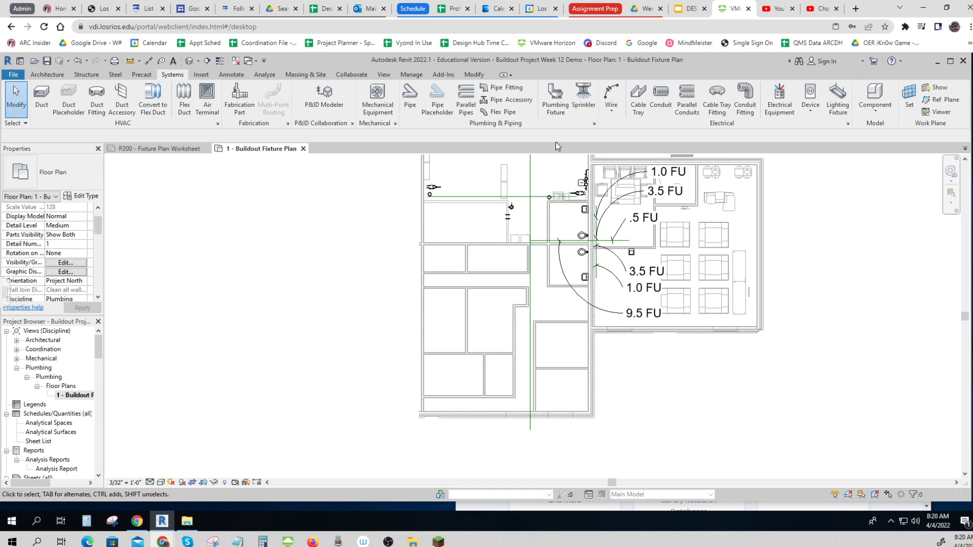
scroll(663, 393, "down", 1)
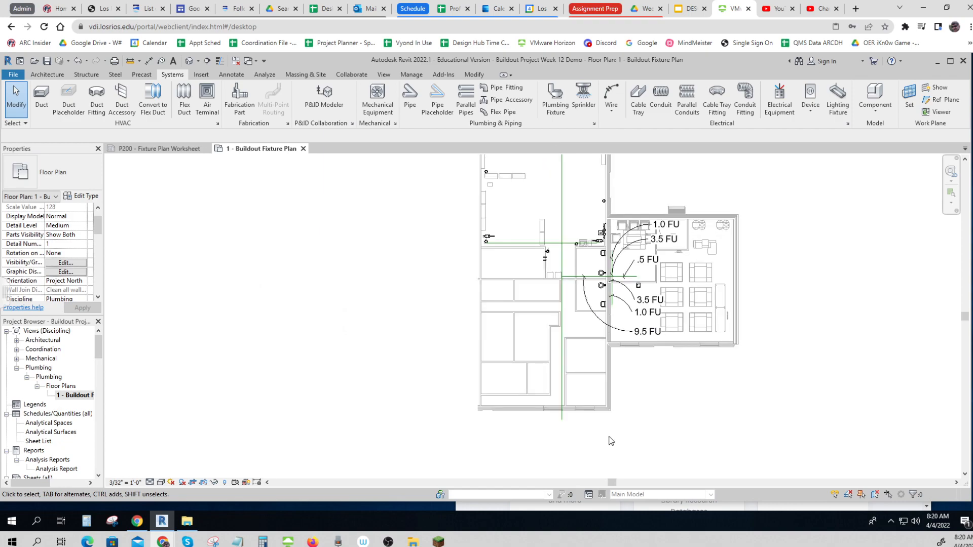
left_click(565, 406)
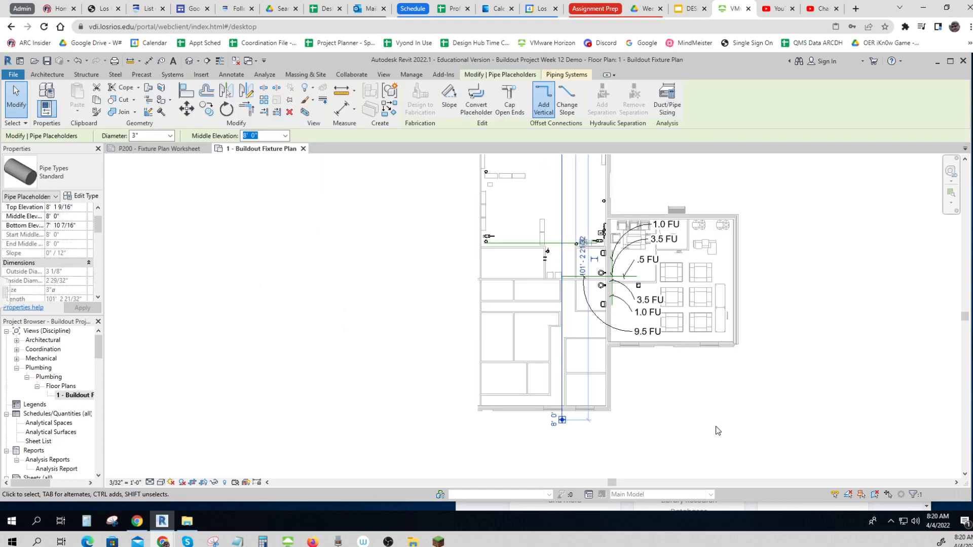
key("Right")
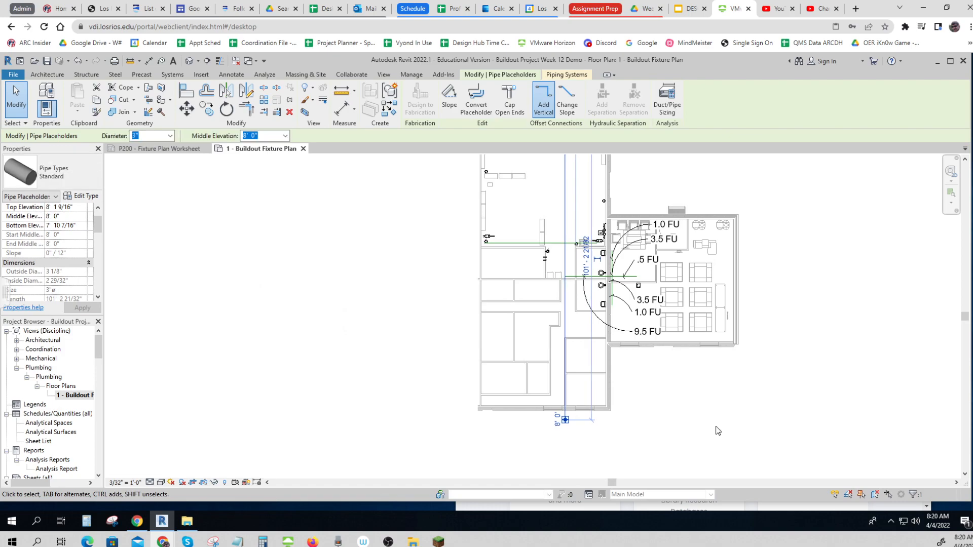
key("Right")
key("Right")
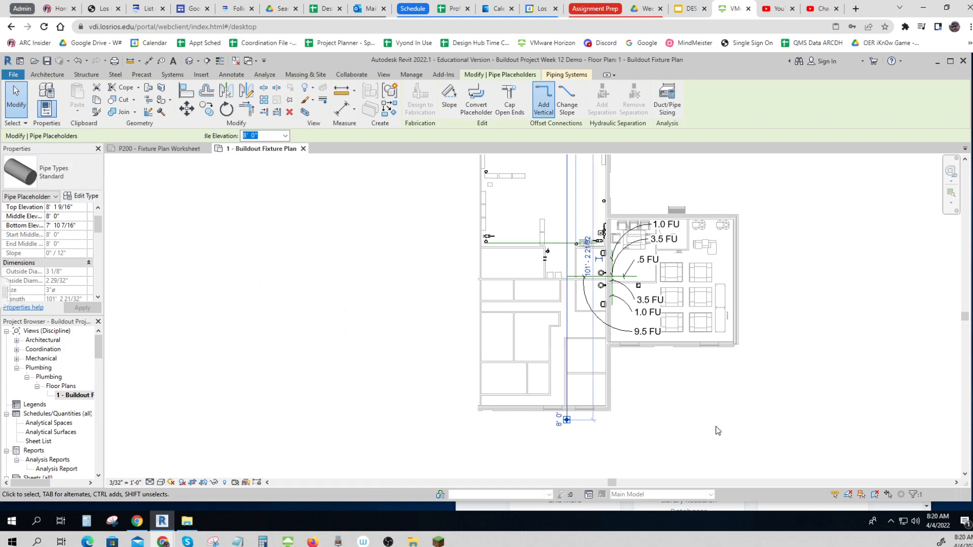
key("Escape")
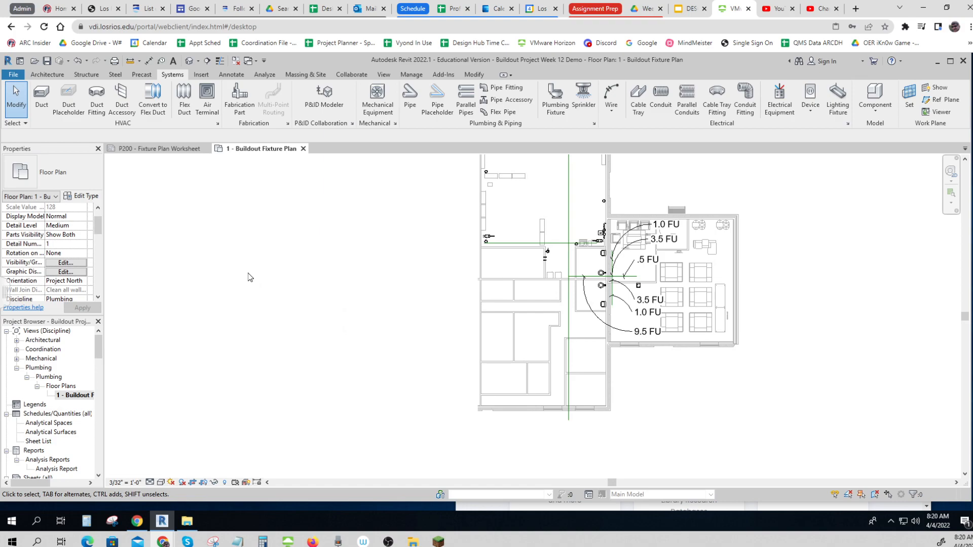
Step: Set the diameter for new pipe placeholders to 3" and leave the Pipe Placeholder command without drawing
left_click(436, 97)
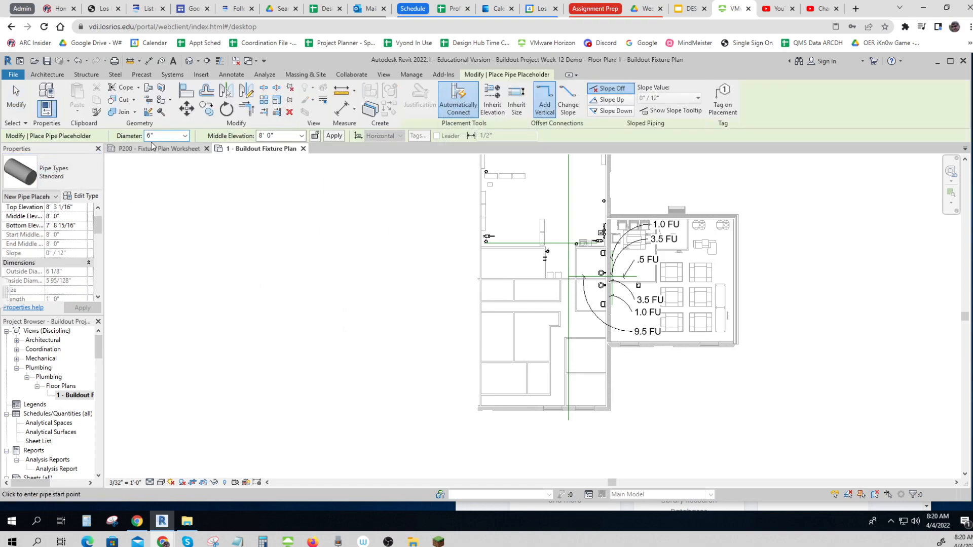
left_click(185, 135)
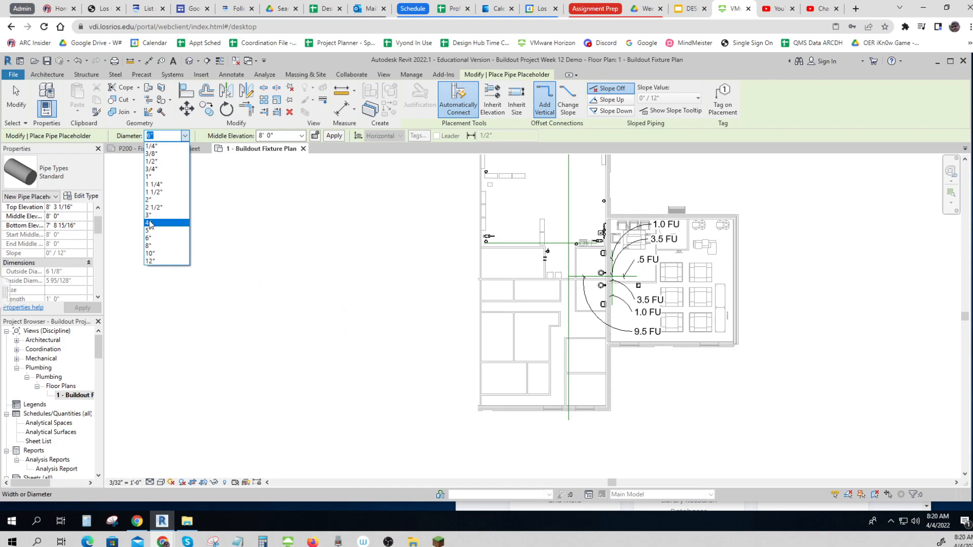
left_click(149, 216)
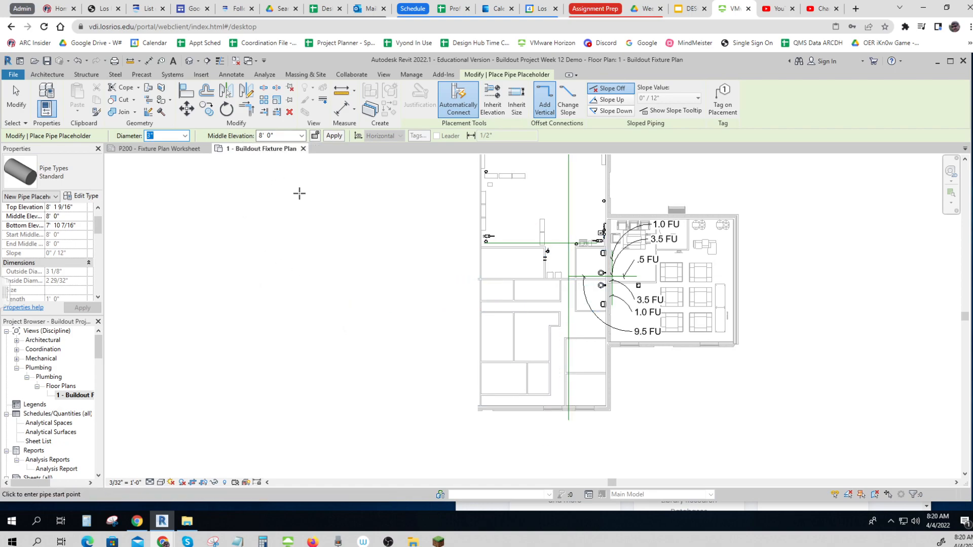
key("Escape")
key("Escape")
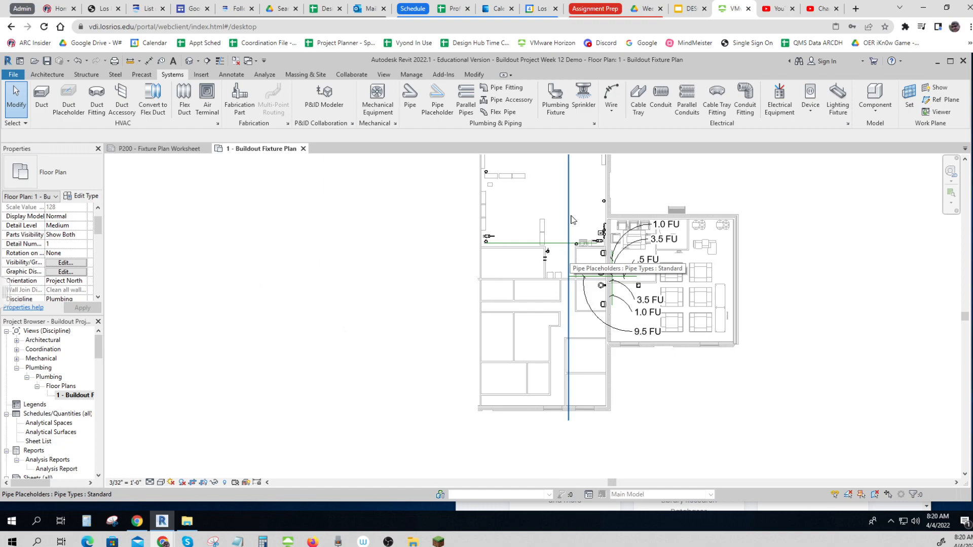
Step: Switch to the Week 12 guide in Google Slides and review the Place Plumbing Trunk Lines instructions
left_click(692, 10)
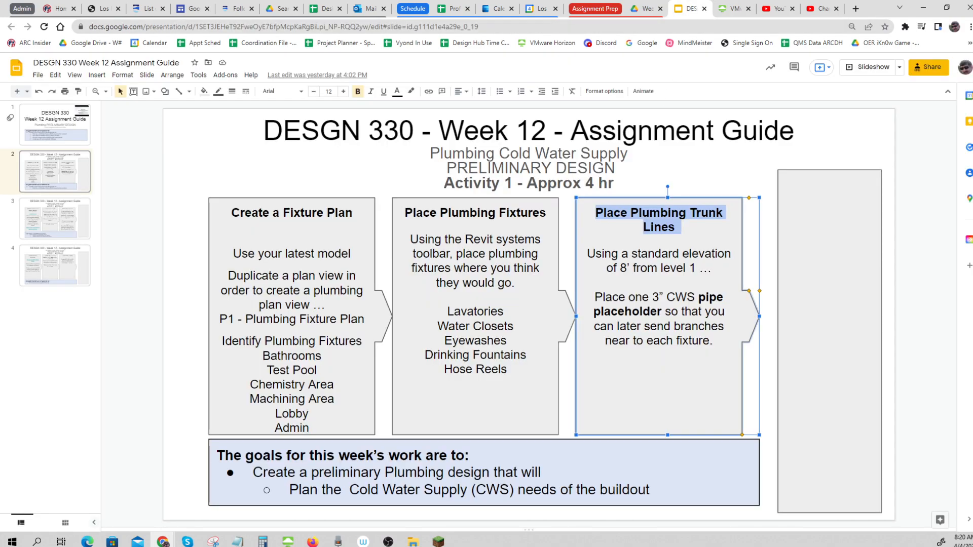
left_click(922, 245)
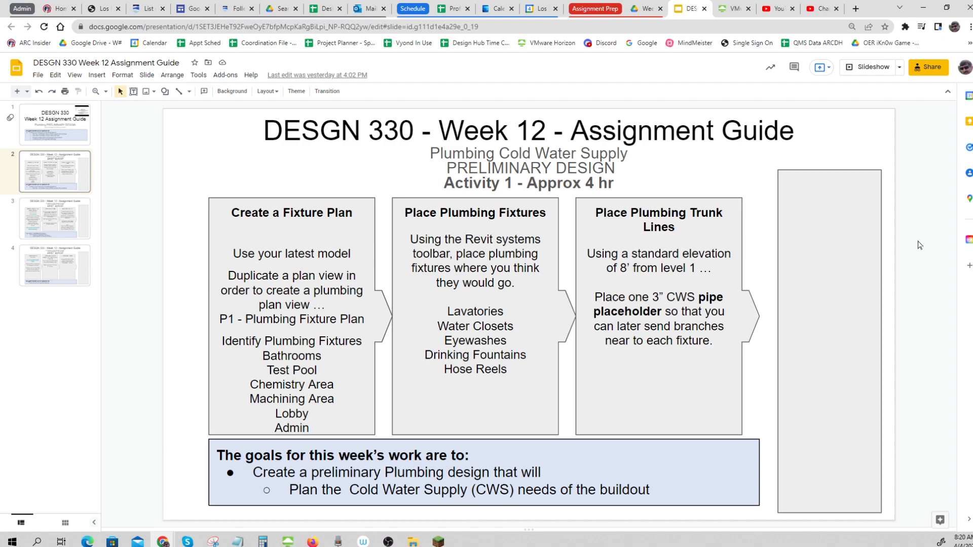